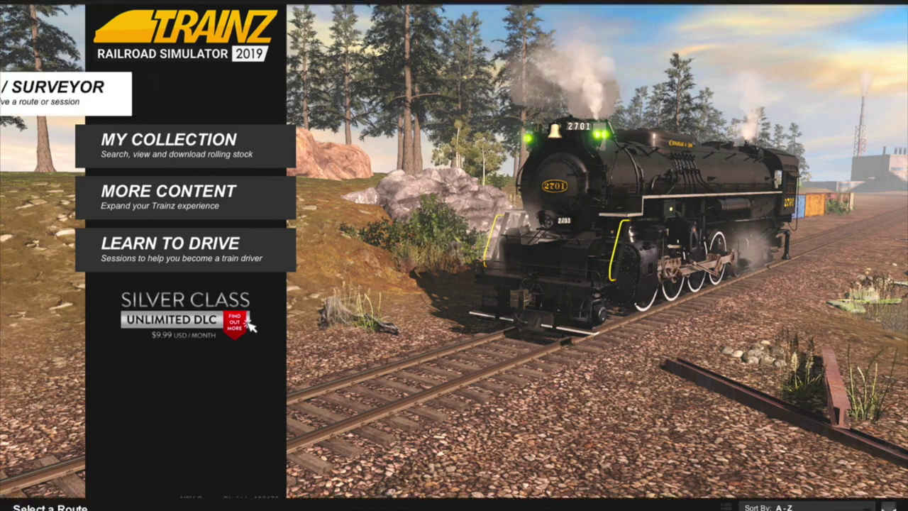
- Open the 19R1 route for editing from the installed routes
{"action": "left_click", "coordinate": [185, 92]}
{"action": "left_click", "coordinate": [848, 432]}
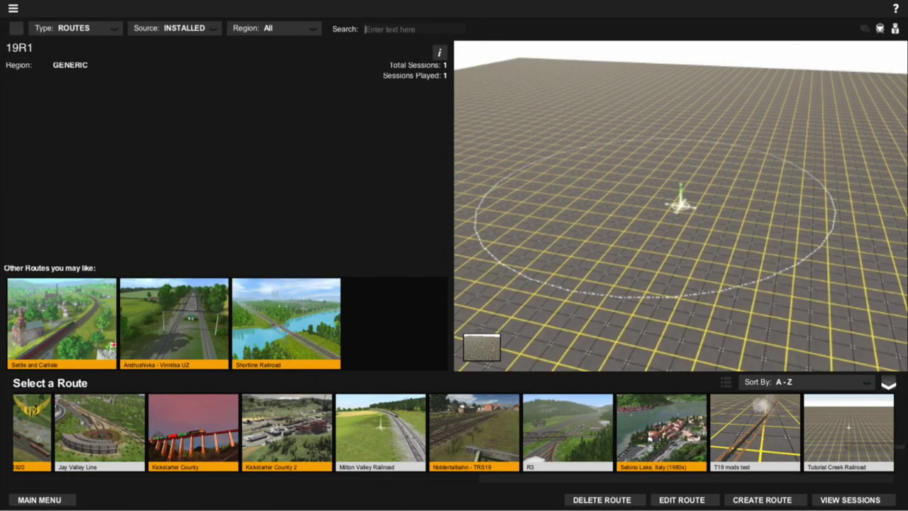
{"action": "left_click", "coordinate": [681, 499]}
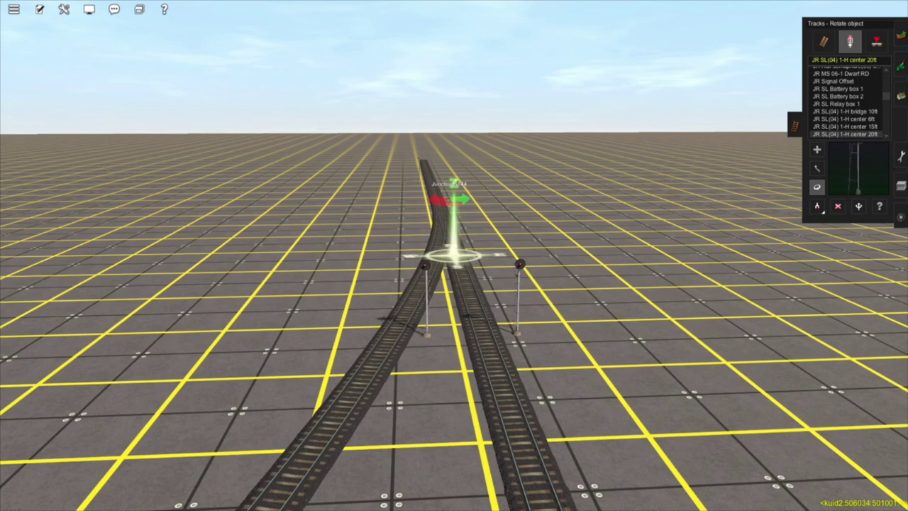
- Examine the signals and the tracks around Junction 5144 from both directions of travel
{"action": "scroll", "coordinate": [454, 255], "scroll_direction": "up", "scroll_amount": 3}
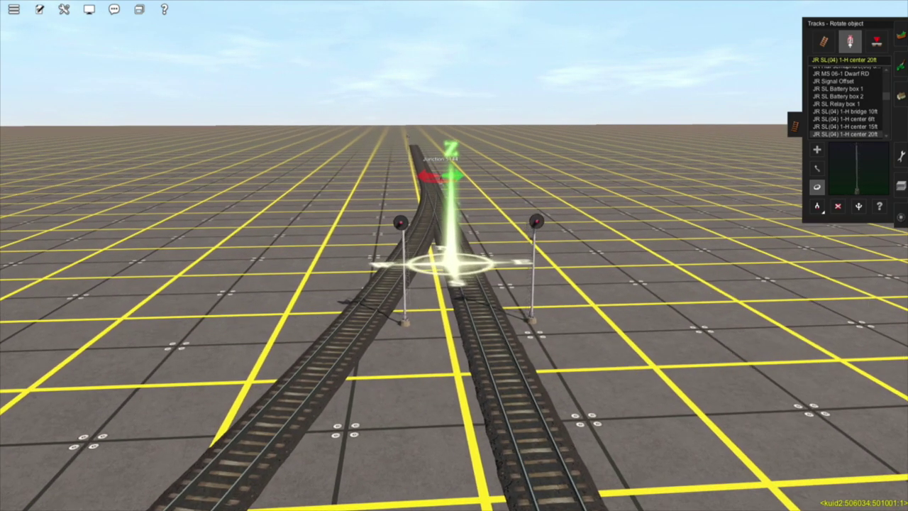
{"action": "key", "text": "Left"}
{"action": "key", "text": "Up"}
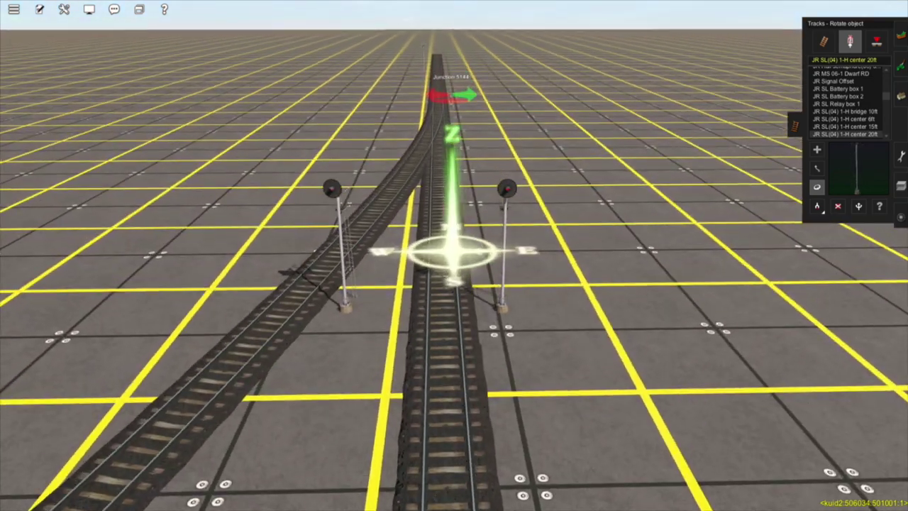
{"action": "key", "text": "Down"}
{"action": "key", "text": "Left"}
{"action": "key", "text": "a"}
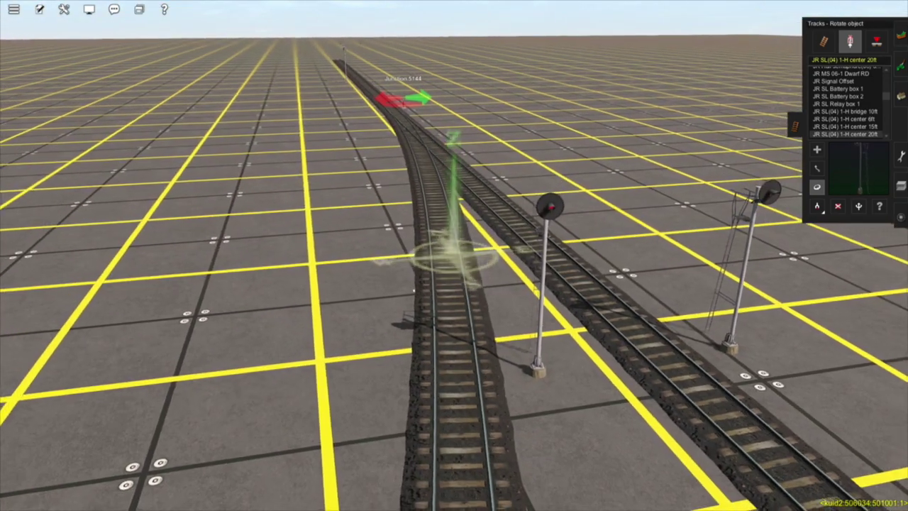
{"action": "right_click", "coordinate": [413, 151]}
{"action": "key", "text": "Right"}
{"action": "right_click", "coordinate": [393, 158]}
{"action": "key", "text": "Left"}
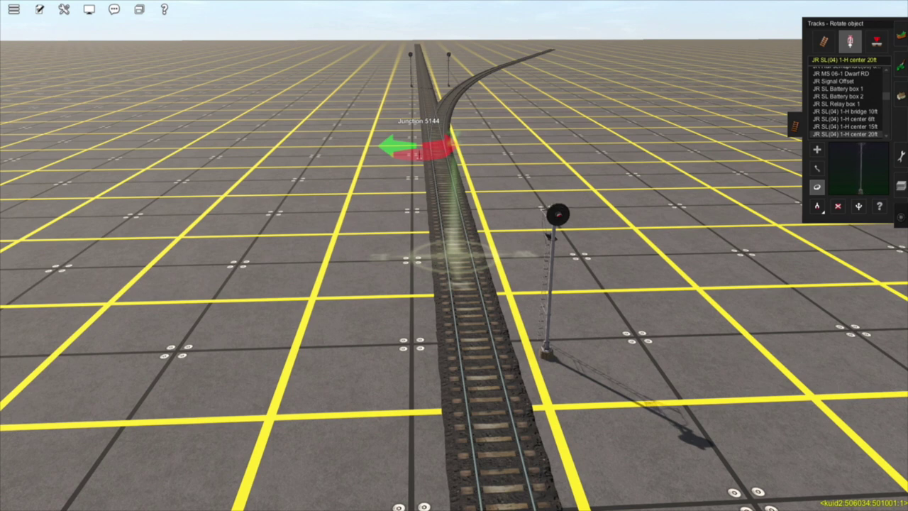
- Place an ATSF SD40-2 locomotive on the straight track on the approach to the two junction signals
{"action": "key", "text": "F7"}
{"action": "right_click", "coordinate": [602, 127]}
{"action": "scroll", "coordinate": [598, 156], "scroll_direction": "down", "scroll_amount": 5}
{"action": "key", "text": "Left"}
{"action": "key", "text": "Left"}
{"action": "scroll", "coordinate": [454, 256], "scroll_direction": "up", "scroll_amount": 5}
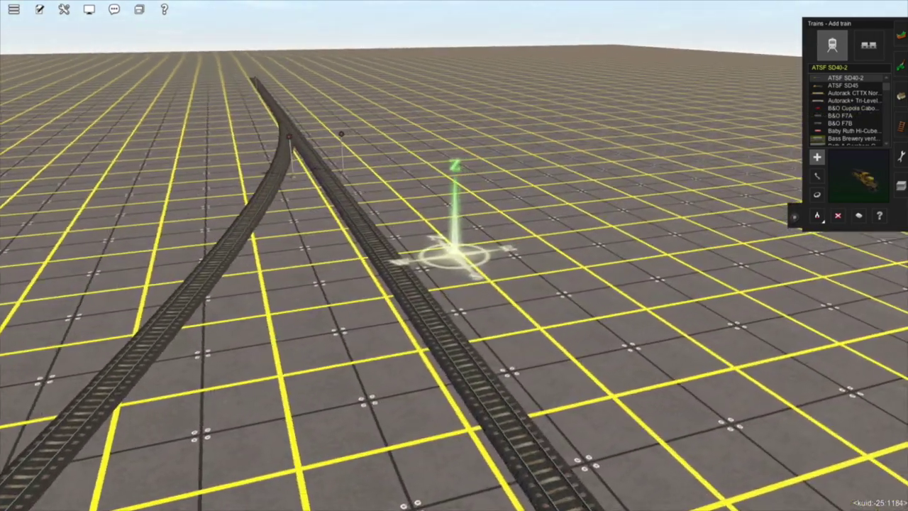
{"action": "left_click", "coordinate": [454, 251]}
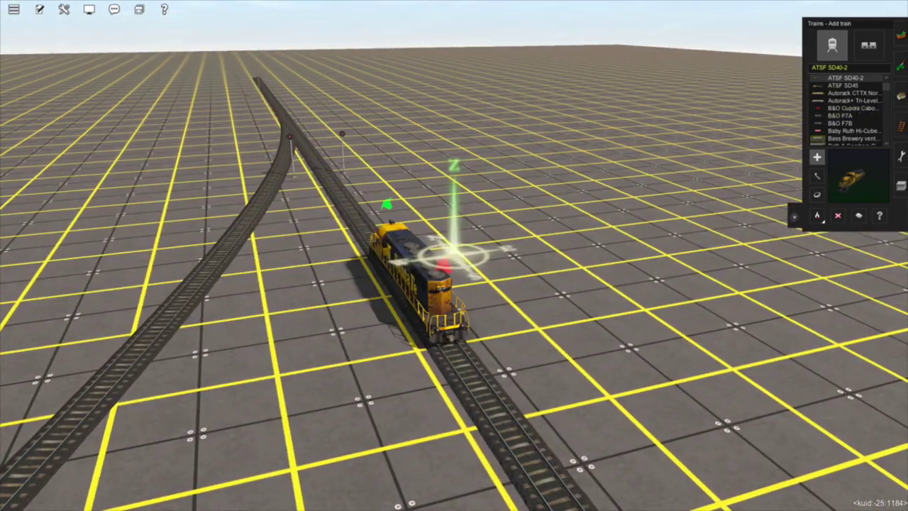
{"action": "scroll", "coordinate": [454, 256], "scroll_direction": "up", "scroll_amount": 3}
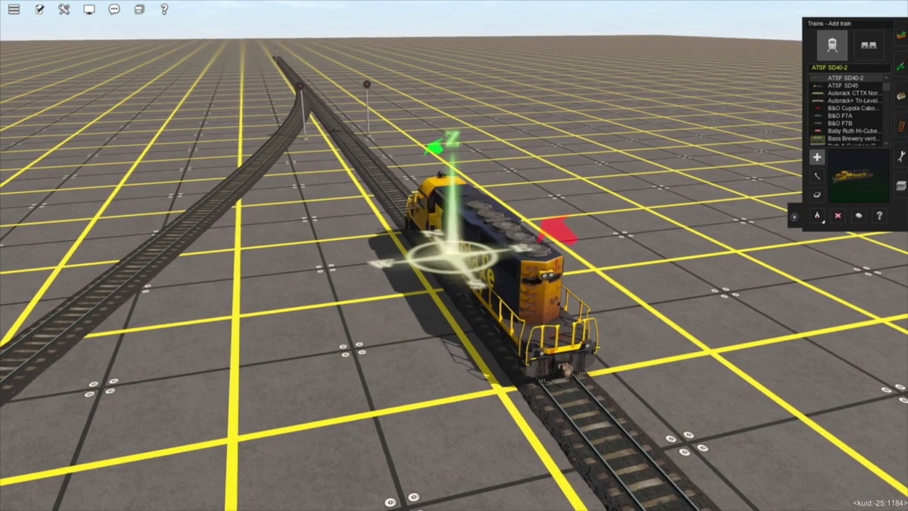
{"action": "key", "text": "Left"}
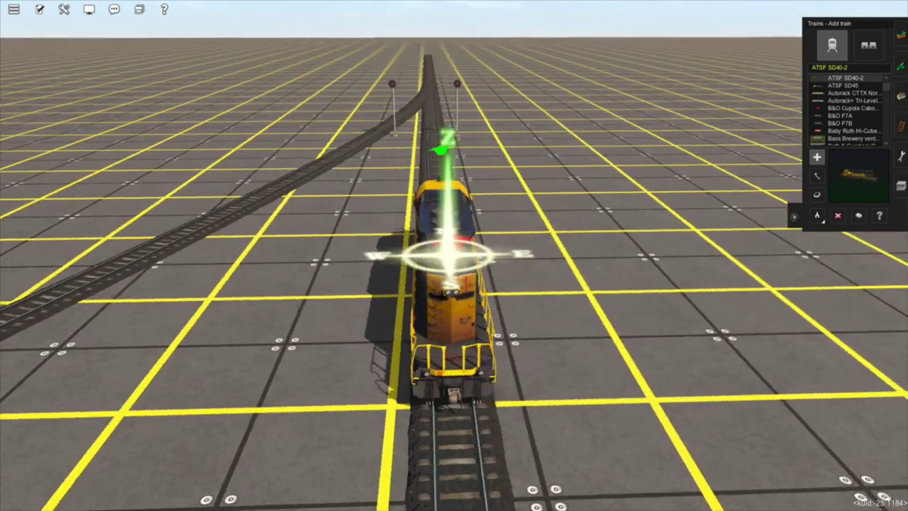
- Inspect the locomotive and the aspects of the two signals guarding the straight and diverging tracks
{"action": "key", "text": "Left"}
{"action": "key", "text": "Left"}
{"action": "key", "text": "Left"}
{"action": "key", "text": "Left"}
{"action": "key", "text": "Left"}
{"action": "key", "text": "Left"}
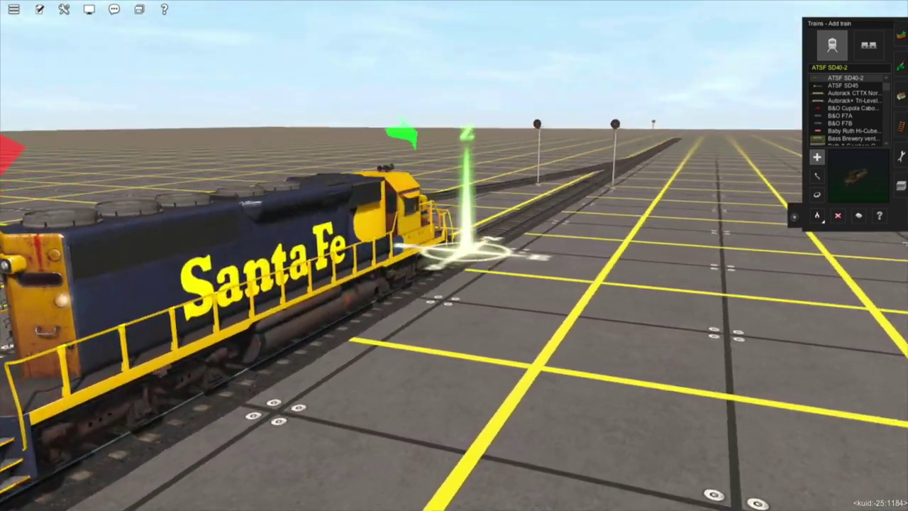
{"action": "key", "text": "Up"}
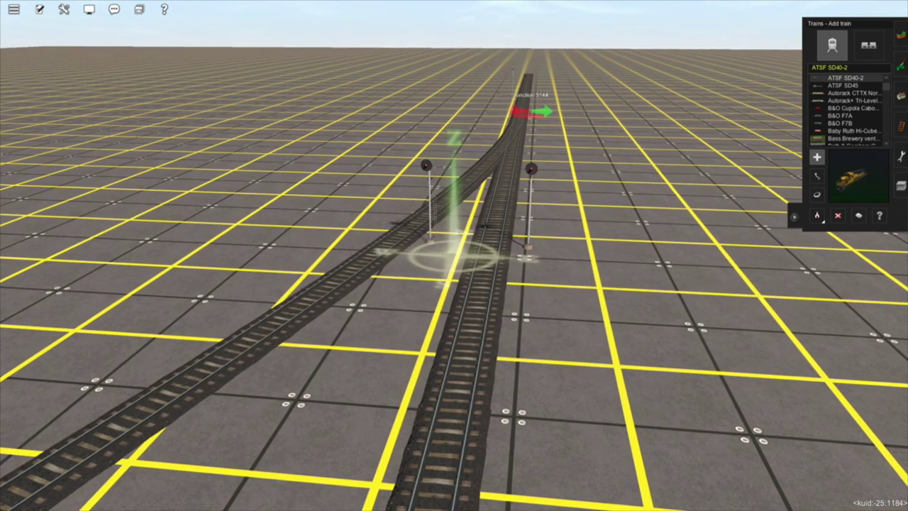
{"action": "right_click", "coordinate": [501, 216]}
{"action": "scroll", "coordinate": [512, 114], "scroll_direction": "up", "scroll_amount": 3}
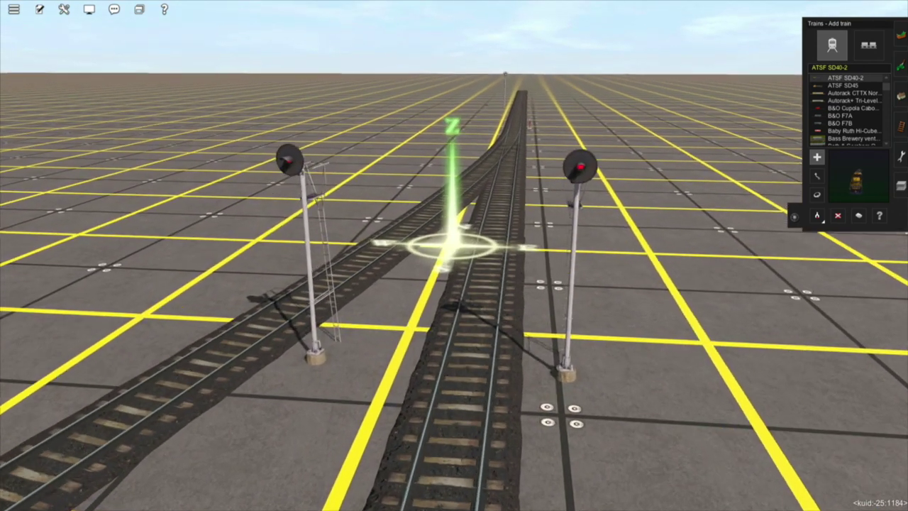
{"action": "key", "text": "Down"}
{"action": "key", "text": "Down"}
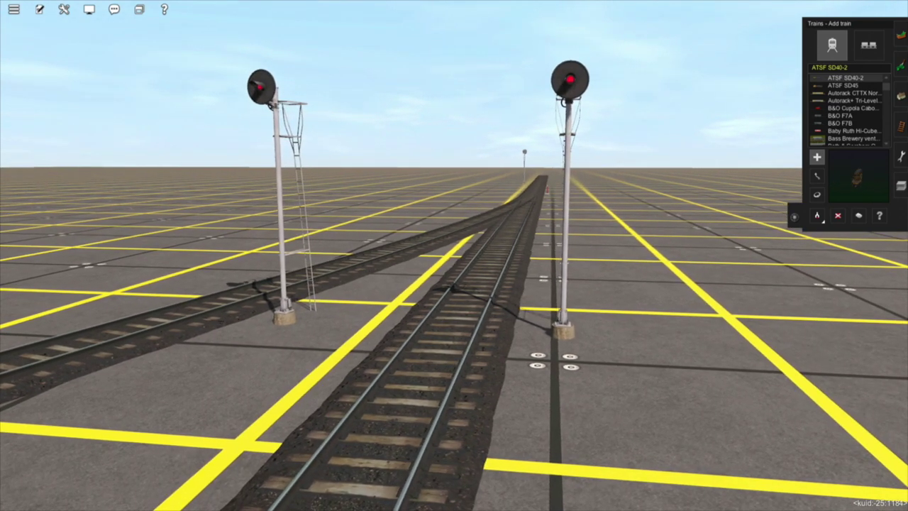
{"action": "key", "text": "Up"}
{"action": "key", "text": "Right"}
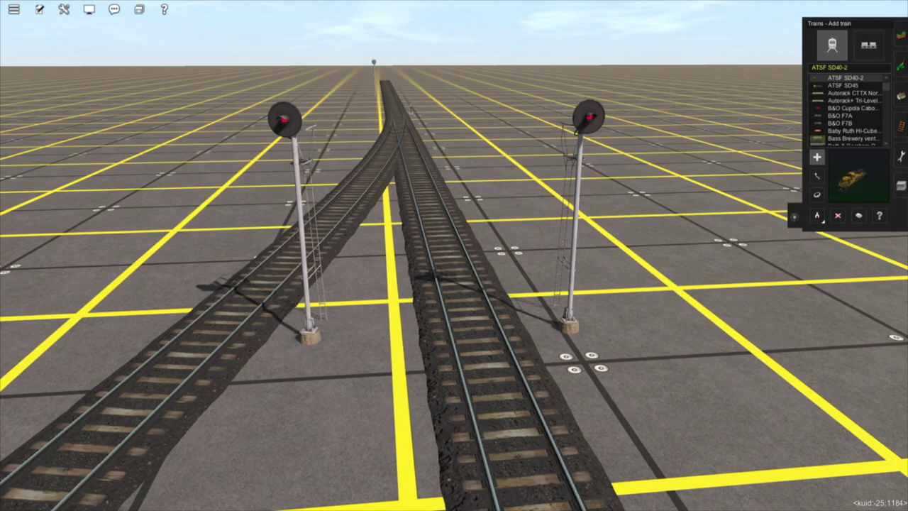
{"action": "mouse_move", "coordinate": [460, 301]}
{"action": "right_mouse_down"}
{"action": "mouse_move", "coordinate": [466, 290]}
{"action": "mouse_move", "coordinate": [418, 183]}
{"action": "mouse_move", "coordinate": [444, 136]}
{"action": "mouse_move", "coordinate": [439, 161]}
{"action": "mouse_move", "coordinate": [451, 190]}
{"action": "right_mouse_up"}
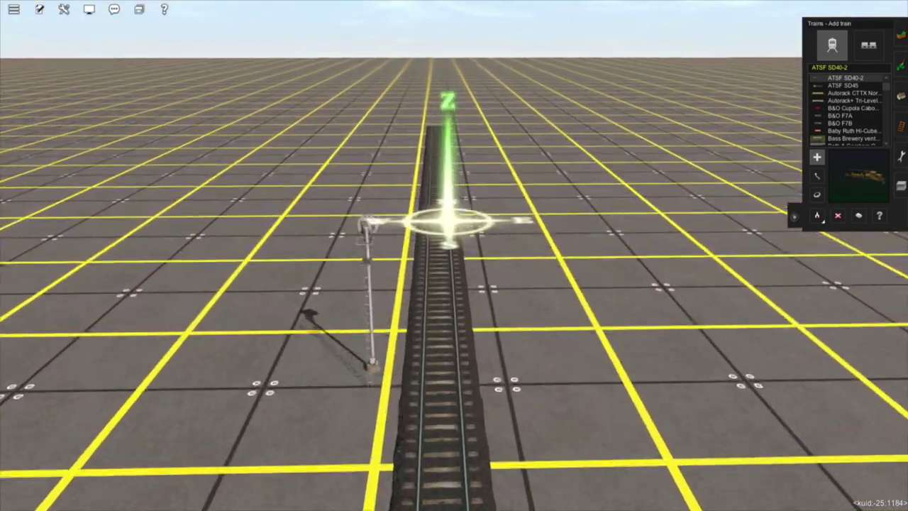
- Add a JR SL(04) 1-H center 20ft signal beside the single track beyond the junction
{"action": "key", "text": "Up"}
{"action": "key", "text": "Up"}
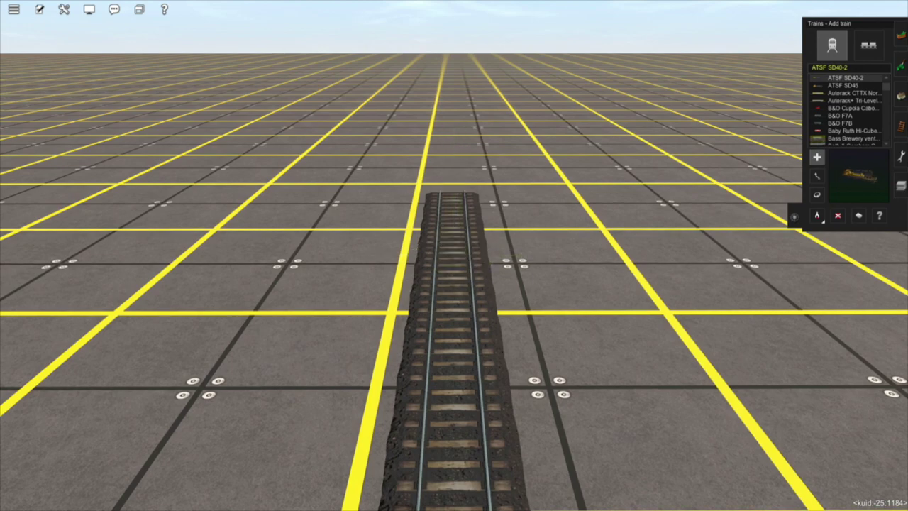
{"action": "right_click_drag", "start_coordinate": [453, 196], "coordinate": [454, 255]}
{"action": "key", "text": "Right"}
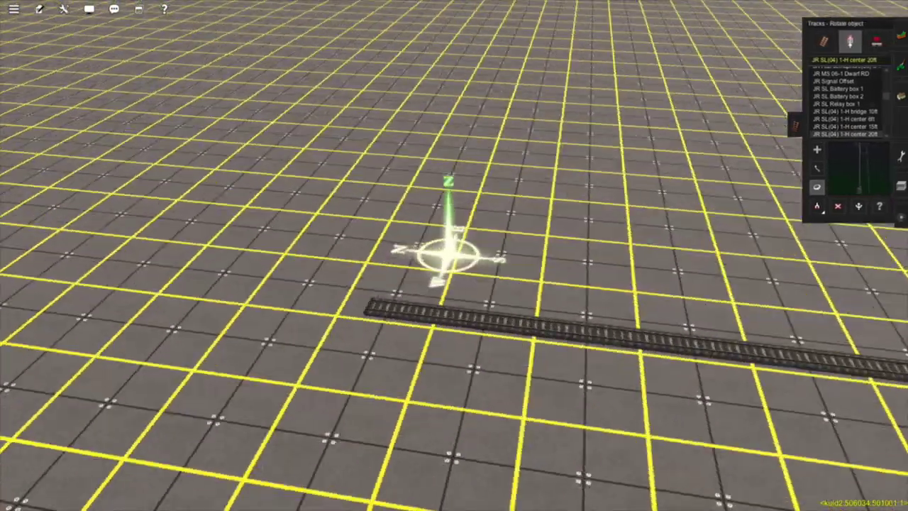
{"action": "right_click_drag", "start_coordinate": [429, 306], "coordinate": [461, 236]}
{"action": "key", "text": "a"}
{"action": "left_click", "coordinate": [458, 263]}
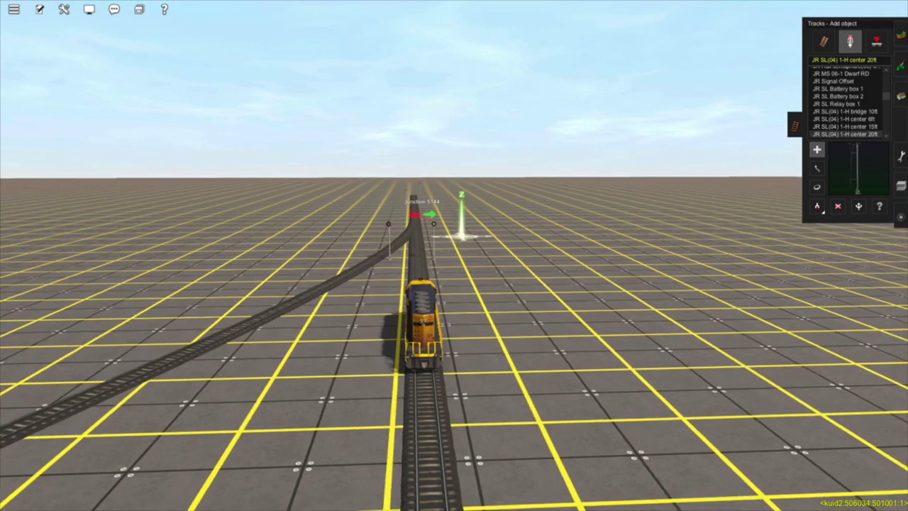
- Add another JR SL(04) 1-H center 20ft signal further along the track beyond the junction and review the straight-track signal
{"action": "scroll", "coordinate": [434, 216], "scroll_direction": "up", "scroll_amount": 5}
{"action": "key", "text": "Up"}
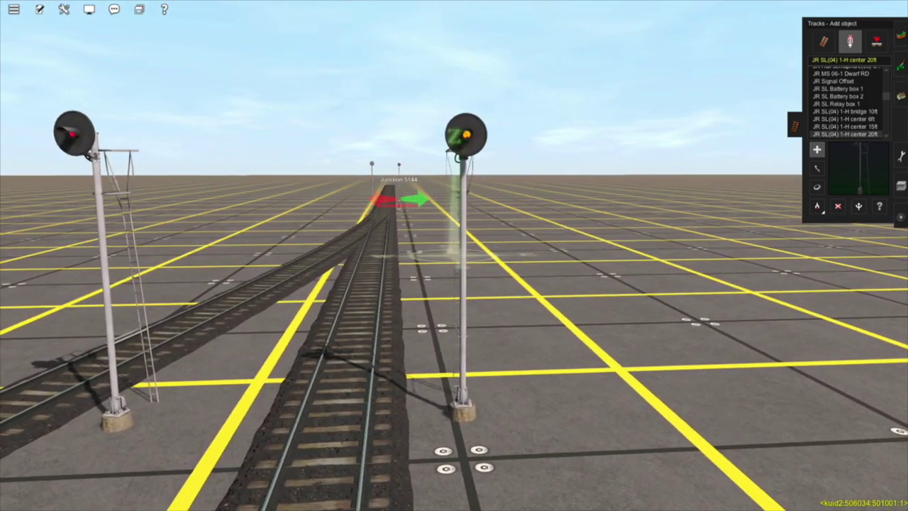
{"action": "right_click_drag", "start_coordinate": [454, 256], "coordinate": [456, 244]}
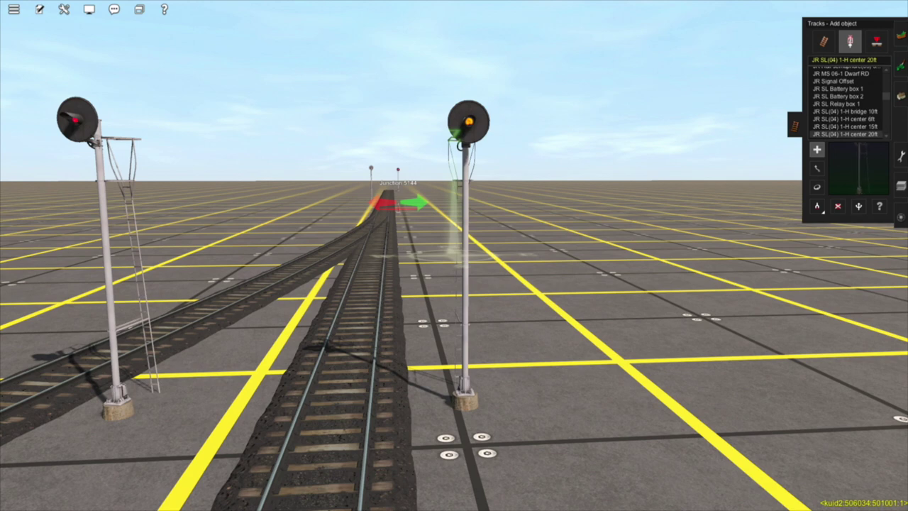
{"action": "mouse_move", "coordinate": [361, 249]}
{"action": "right_mouse_down"}
{"action": "mouse_move", "coordinate": [448, 178]}
{"action": "mouse_move", "coordinate": [468, 172]}
{"action": "mouse_move", "coordinate": [455, 258]}
{"action": "right_mouse_up"}
{"action": "left_click", "coordinate": [498, 324]}
{"action": "mouse_move", "coordinate": [489, 327]}
{"action": "right_mouse_down"}
{"action": "mouse_move", "coordinate": [449, 330]}
{"action": "mouse_move", "coordinate": [462, 326]}
{"action": "mouse_move", "coordinate": [455, 254]}
{"action": "right_mouse_up"}
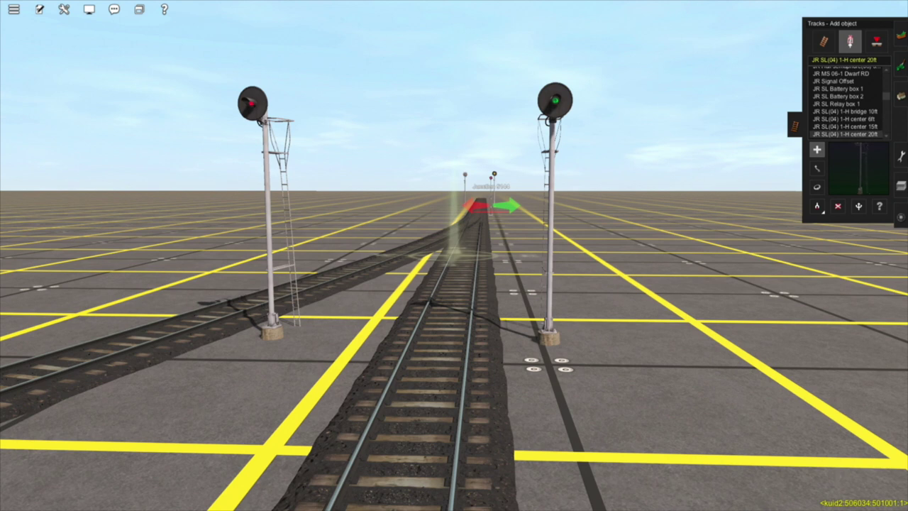
- Throw Junction 5144 to the diverging track to check the signals, and return it to the straight track
{"action": "left_click", "coordinate": [859, 206]}
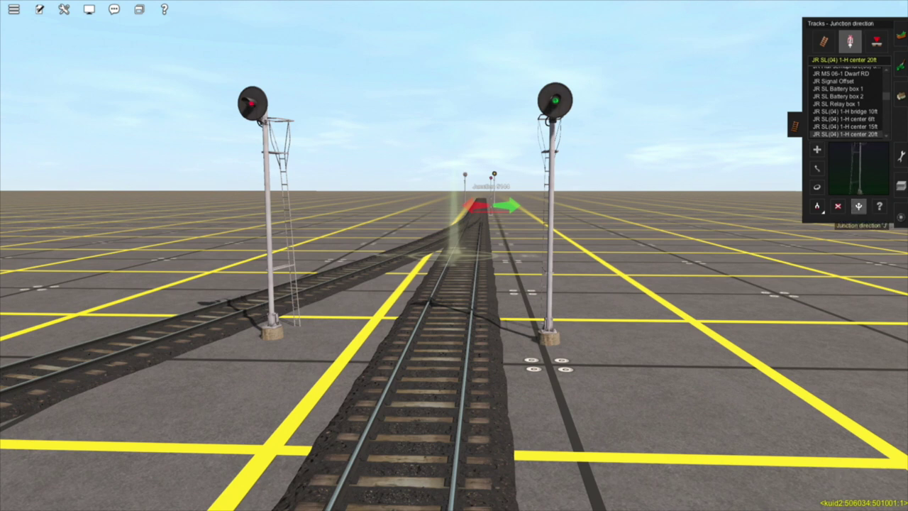
{"action": "left_click", "coordinate": [491, 206]}
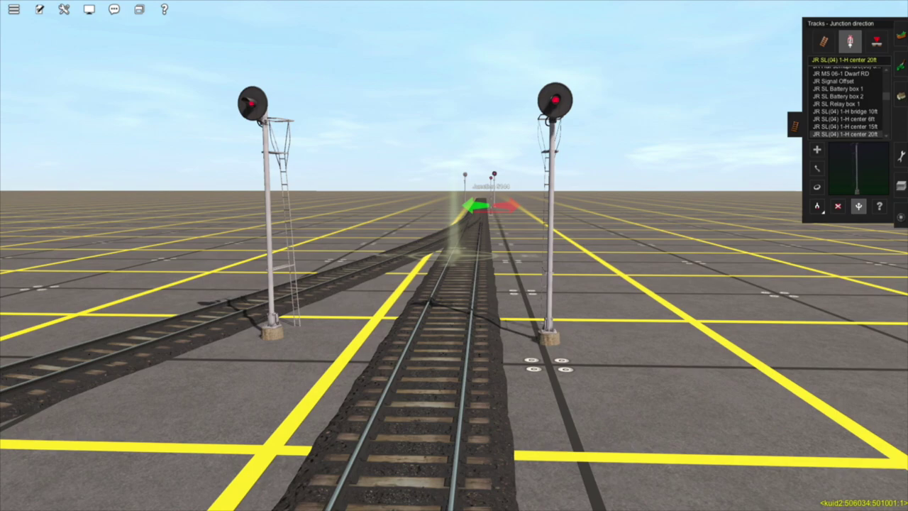
{"action": "key", "text": "Up"}
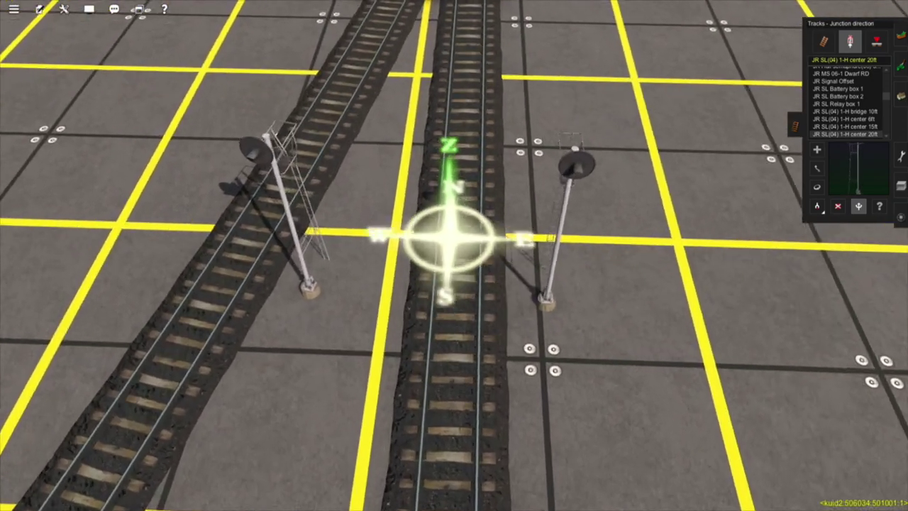
{"action": "right_click_drag", "start_coordinate": [449, 238], "coordinate": [454, 256]}
{"action": "scroll", "coordinate": [456, 262], "scroll_direction": "up", "scroll_amount": 3}
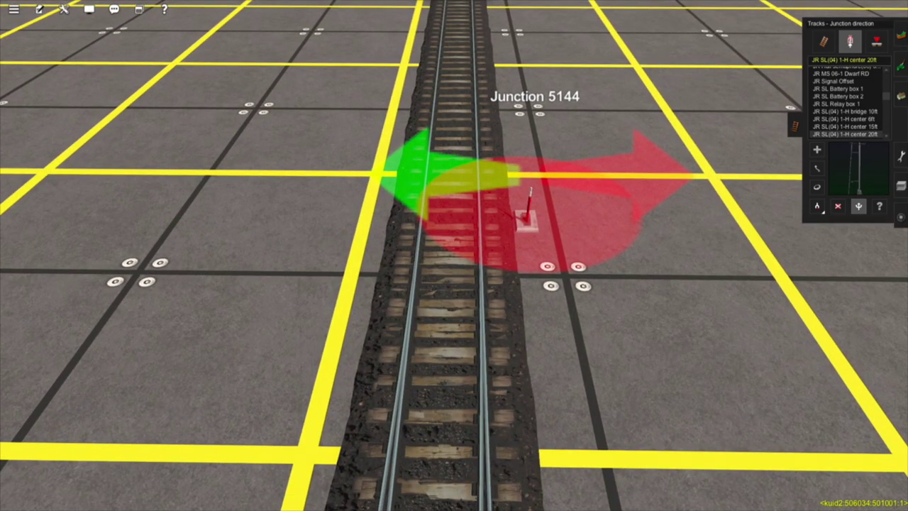
{"action": "right_click", "coordinate": [445, 212]}
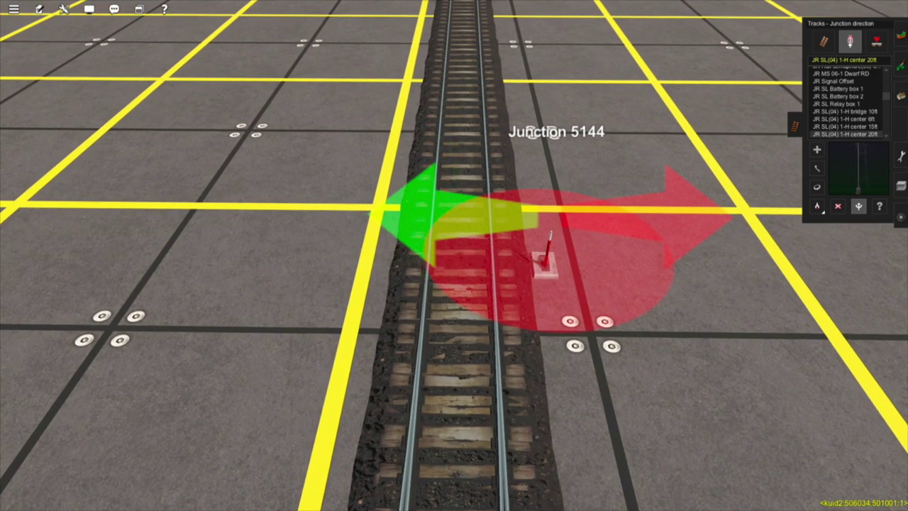
{"action": "right_click_drag", "start_coordinate": [448, 341], "coordinate": [444, 247]}
{"action": "key", "text": "Up"}
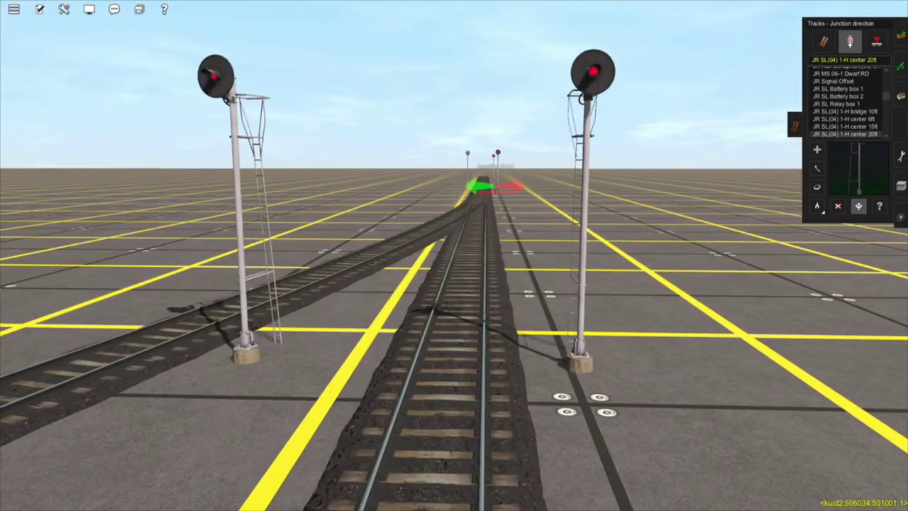
{"action": "left_click", "coordinate": [495, 187]}
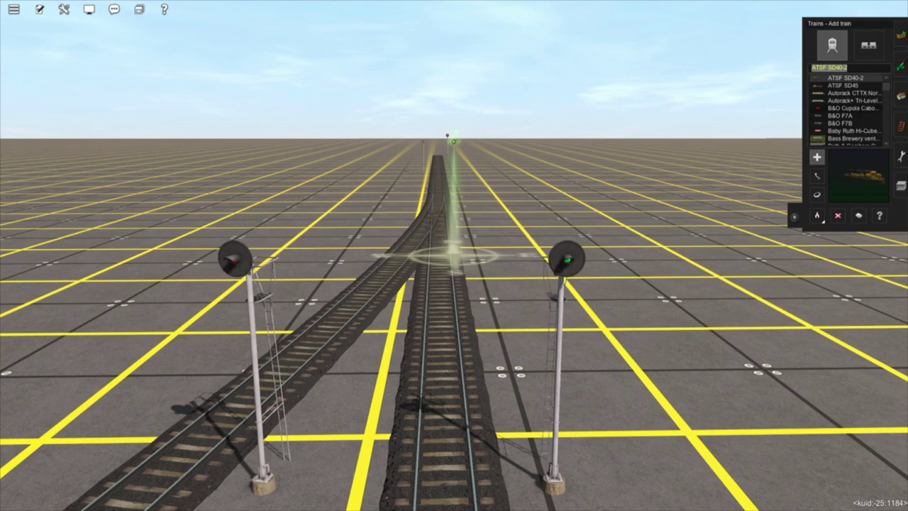
- Place a B&O Cupola Caboose on the track at the junction, beyond the two signals, and undo its placement
{"action": "left_click", "coordinate": [852, 109]}
{"action": "right_click", "coordinate": [484, 265]}
{"action": "right_click_drag", "start_coordinate": [464, 253], "coordinate": [482, 195]}
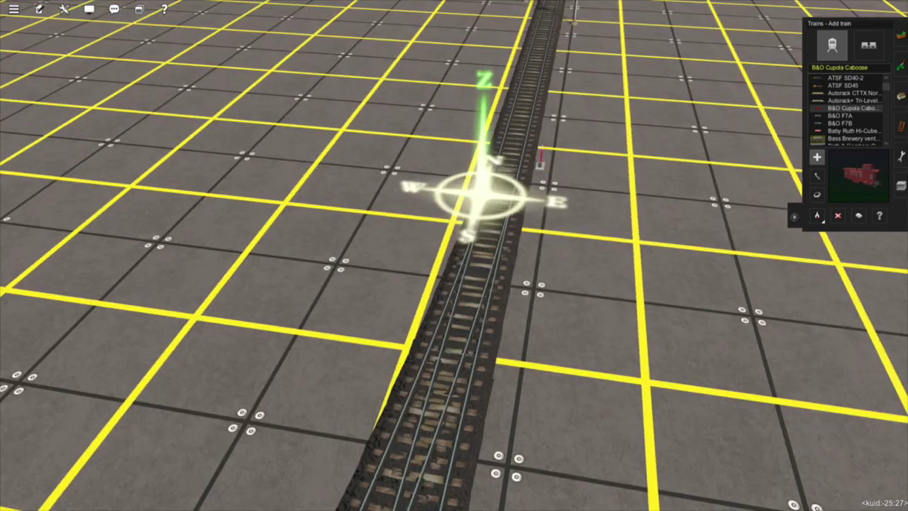
{"action": "left_click", "coordinate": [518, 186]}
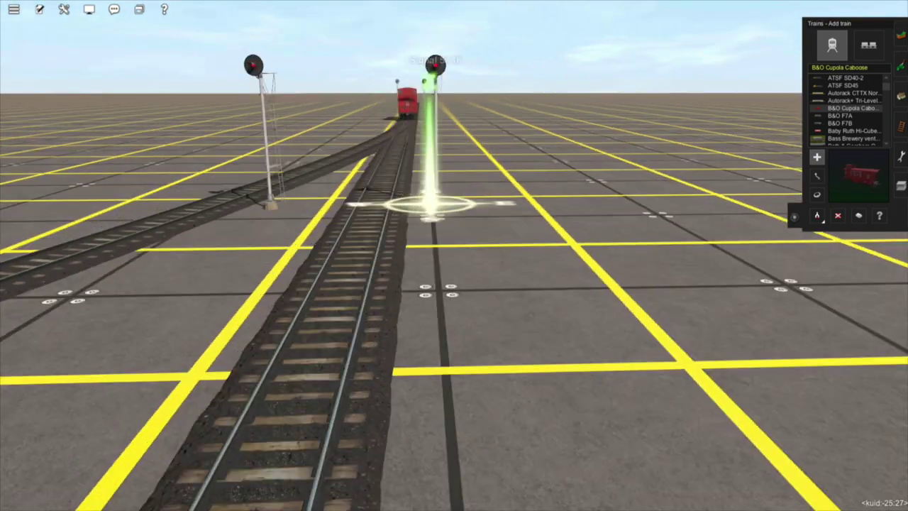
{"action": "right_click_drag", "start_coordinate": [431, 204], "coordinate": [430, 213]}
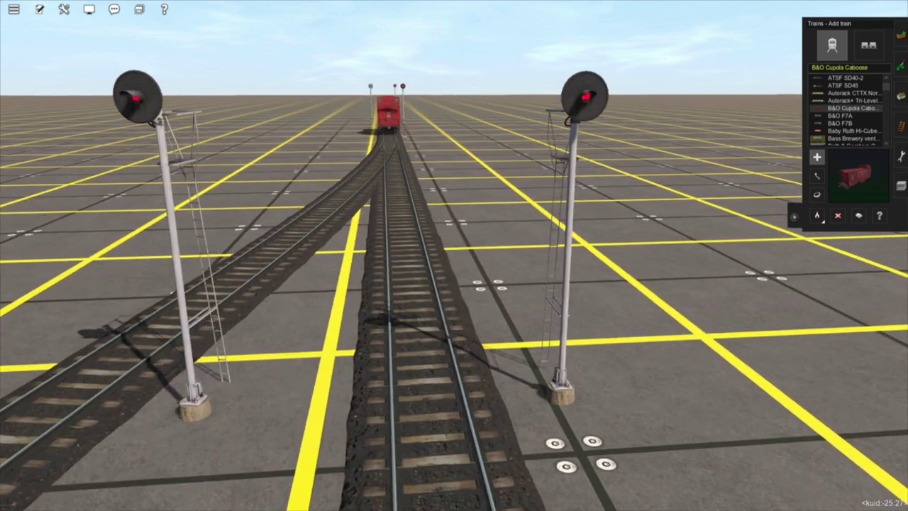
{"action": "key", "text": "Down"}
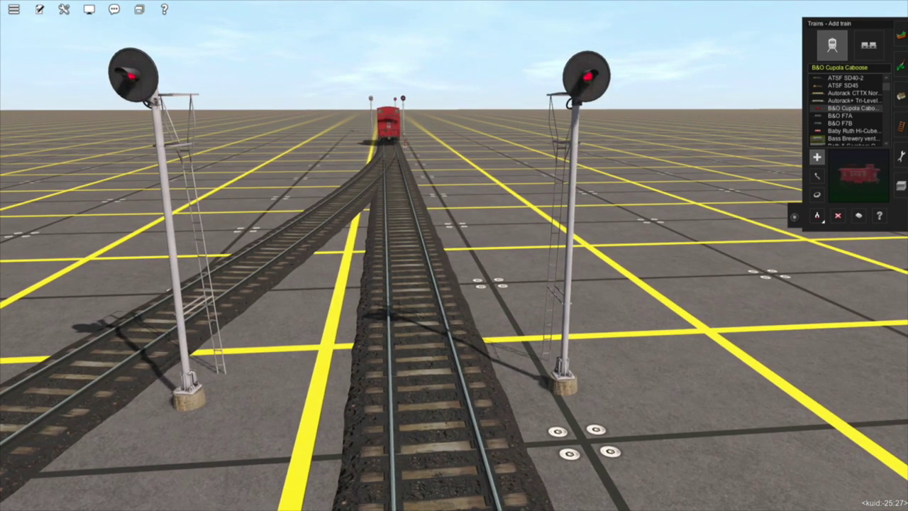
{"action": "key", "text": "ctrl+z"}
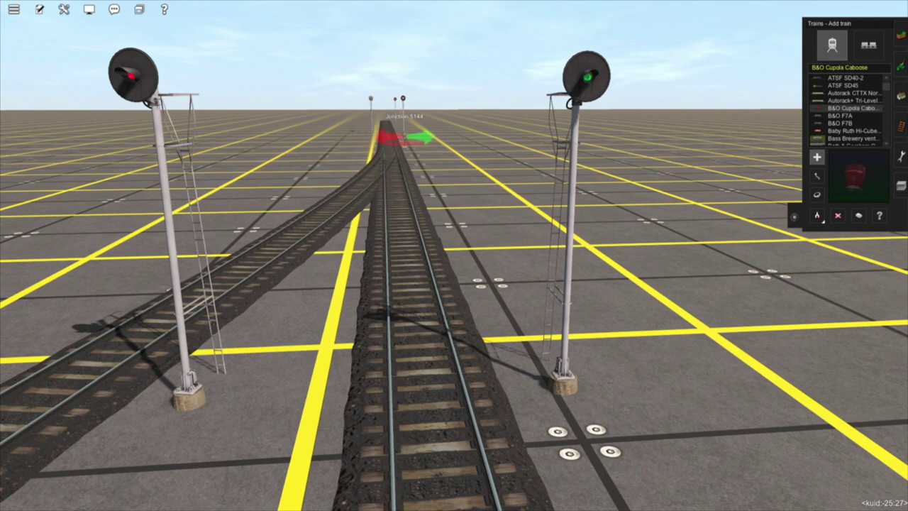
{"action": "left_click", "coordinate": [385, 122]}
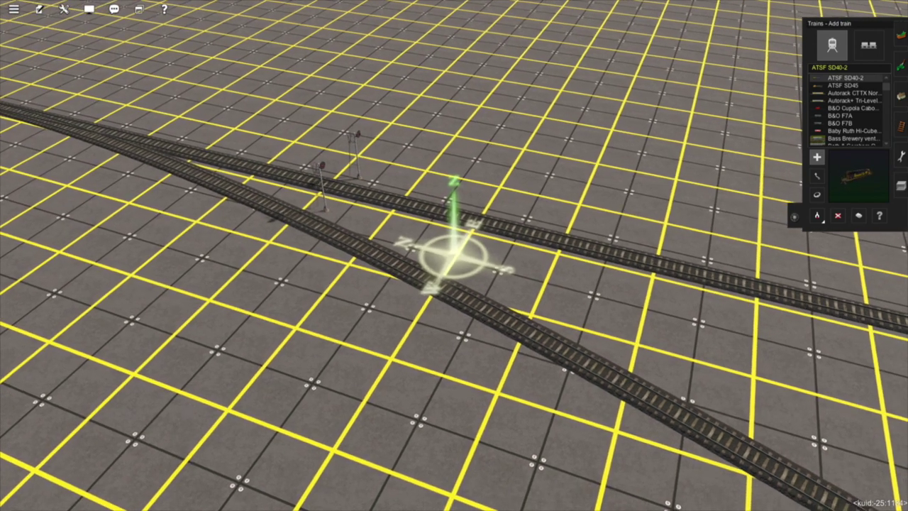
- Place an ATSF SD40-2 locomotive on the straight track just before the two side-by-side signals and check those signals
{"action": "left_click", "coordinate": [566, 240]}
{"action": "right_click", "coordinate": [551, 239]}
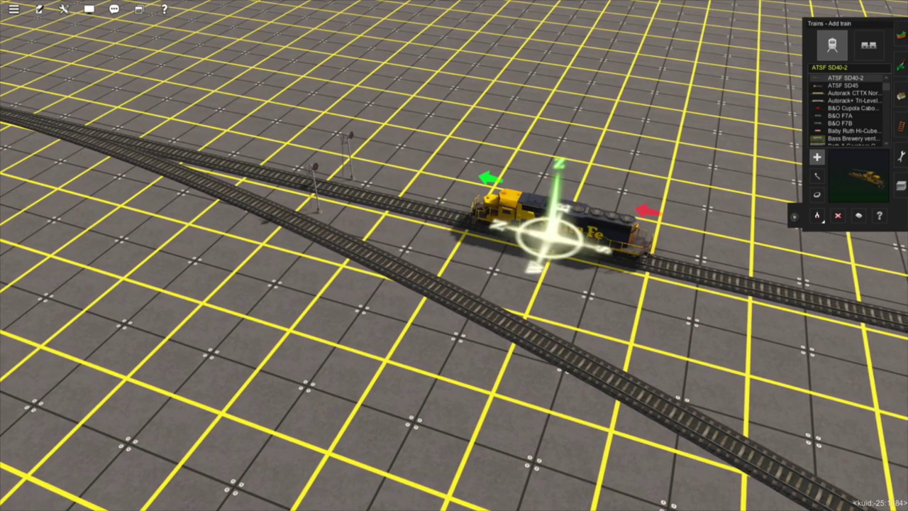
{"action": "key", "text": "Left"}
{"action": "right_click", "coordinate": [397, 214]}
{"action": "key", "text": "Down"}
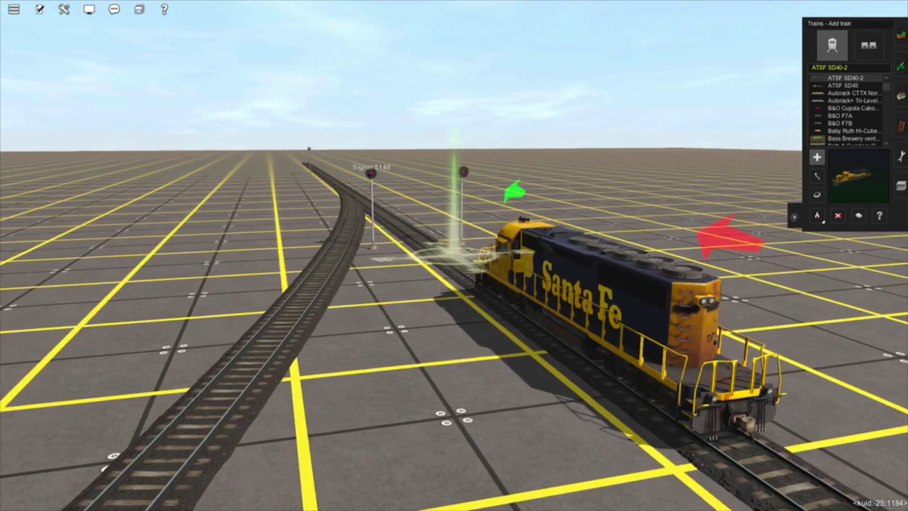
{"action": "key", "text": "Up"}
{"action": "right_click", "coordinate": [379, 229]}
- Place a second ATSF SD40-2 on the single track on the other side of the junction and turn it around before the nearest signal
{"action": "scroll", "coordinate": [378, 229], "scroll_direction": "down", "scroll_amount": 3}
{"action": "key", "text": "Right"}
{"action": "key", "text": "Right"}
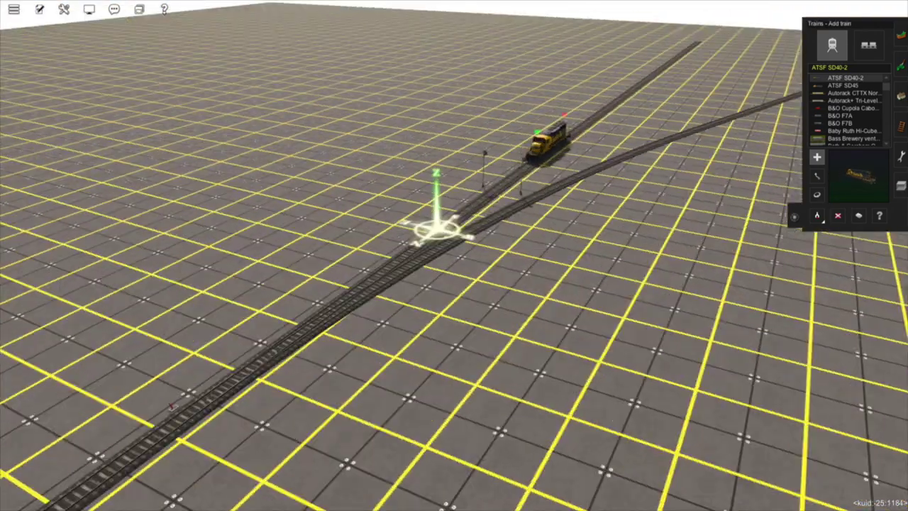
{"action": "key", "text": "Down"}
{"action": "right_click", "coordinate": [419, 393]}
{"action": "key", "text": "Left"}
{"action": "key", "text": "Right"}
{"action": "key", "text": "Up"}
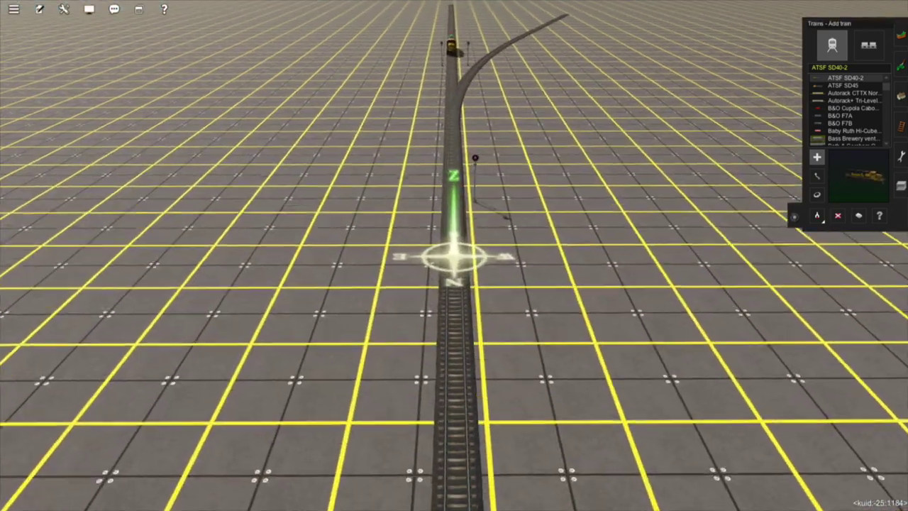
{"action": "left_click", "coordinate": [454, 335]}
{"action": "key", "text": "r"}
{"action": "left_click", "coordinate": [454, 335]}
{"action": "key", "text": "Down"}
{"action": "key", "text": "m"}
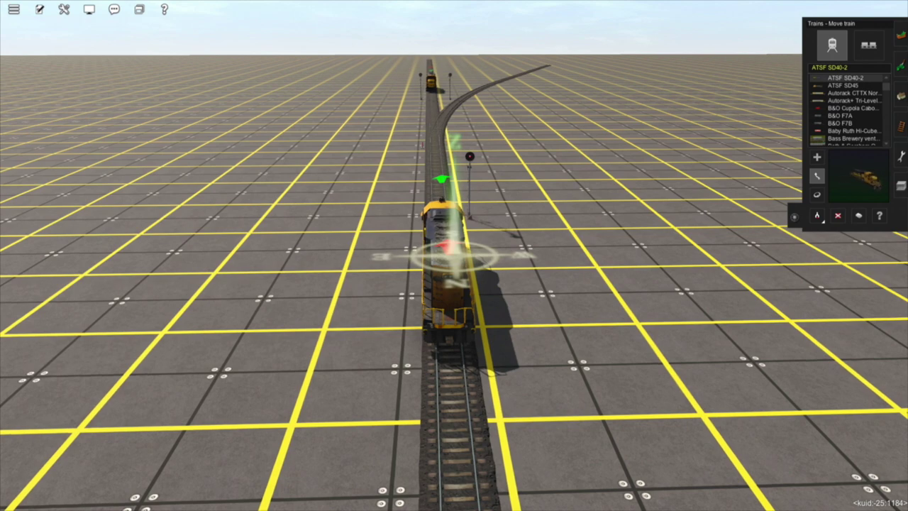
- Examine the signals facing each of the two locomotives on both sides of the junction
{"action": "key", "text": "Left"}
{"action": "key", "text": "Page_Up"}
{"action": "key", "text": "Page_Up"}
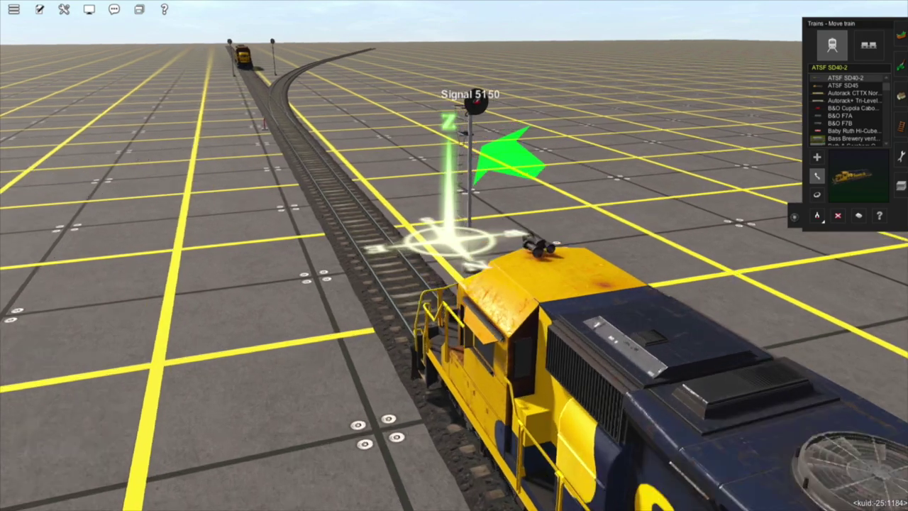
{"action": "key", "text": "Down"}
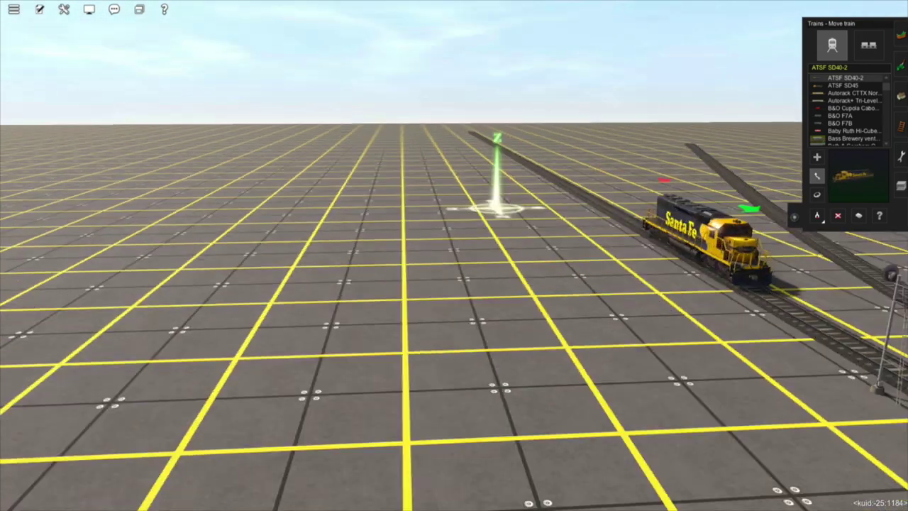
{"action": "key", "text": "Left"}
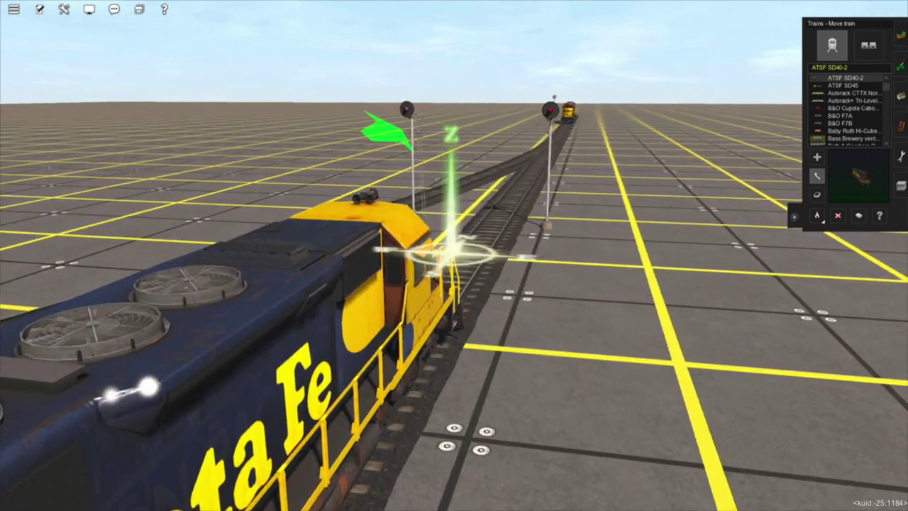
{"action": "right_click", "coordinate": [507, 266]}
{"action": "key", "text": "Left"}
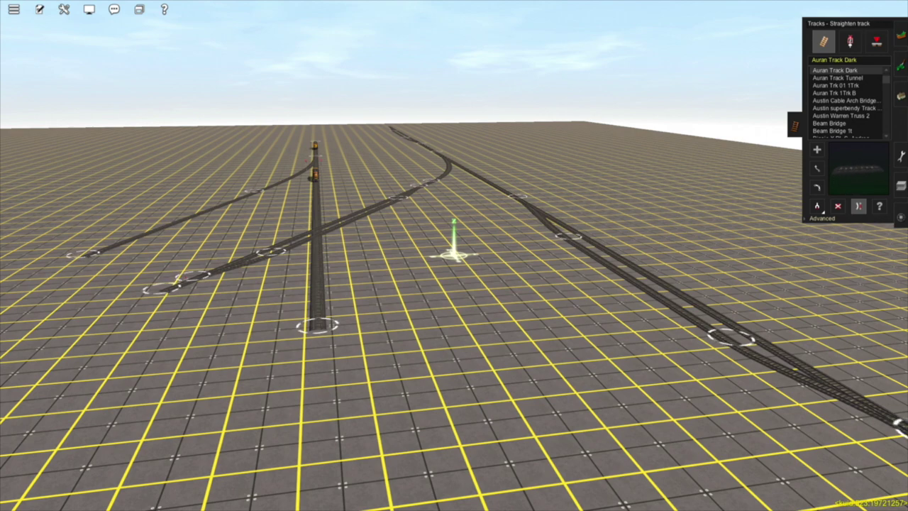
- Look over the extended layout, examining its parallel tracks, crossing, junctions and the signals beside the locomotives
{"action": "key", "text": "Up"}
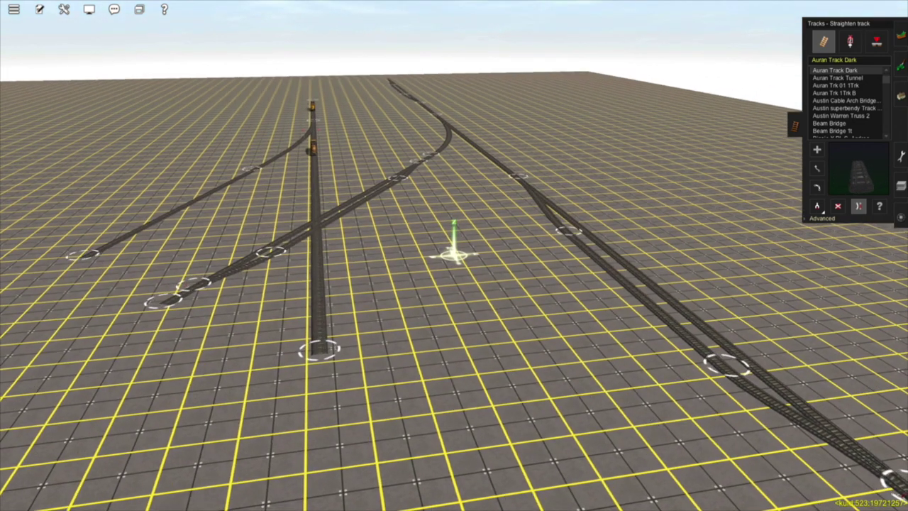
{"action": "right_click", "coordinate": [512, 241]}
{"action": "key", "text": "Right"}
{"action": "right_click_drag", "start_coordinate": [510, 241], "coordinate": [469, 227]}
{"action": "key", "text": "Up"}
{"action": "key", "text": "Down"}
{"action": "key", "text": "Down"}
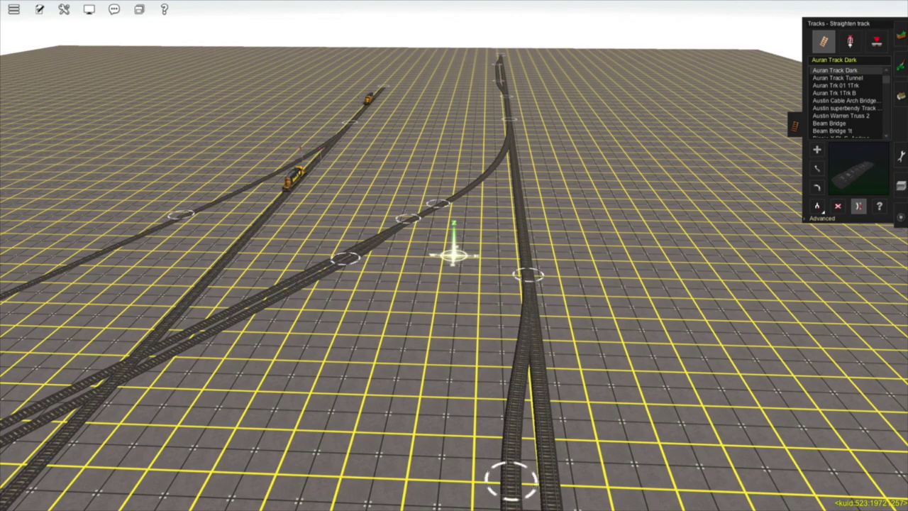
{"action": "mouse_move", "coordinate": [454, 255]}
{"action": "right_mouse_down"}
{"action": "mouse_move", "coordinate": [367, 187]}
{"action": "mouse_move", "coordinate": [458, 216]}
{"action": "mouse_move", "coordinate": [436, 237]}
{"action": "mouse_move", "coordinate": [454, 256]}
{"action": "right_mouse_up"}
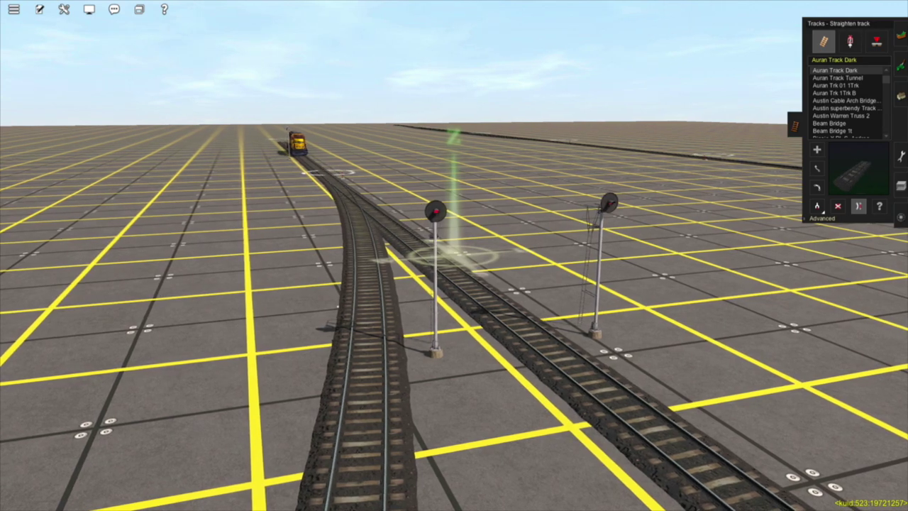
{"action": "key", "text": "Left"}
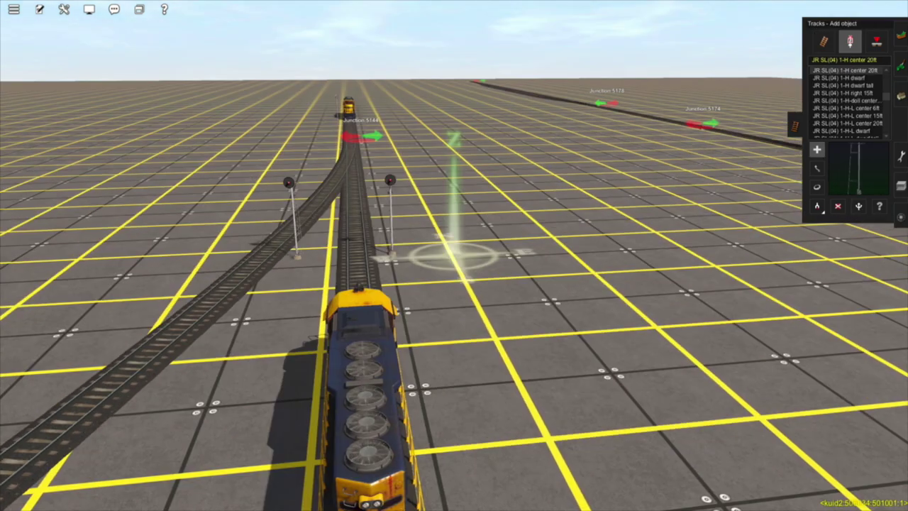
{"action": "right_click_drag", "start_coordinate": [454, 256], "coordinate": [474, 276]}
{"action": "key", "text": "Right"}
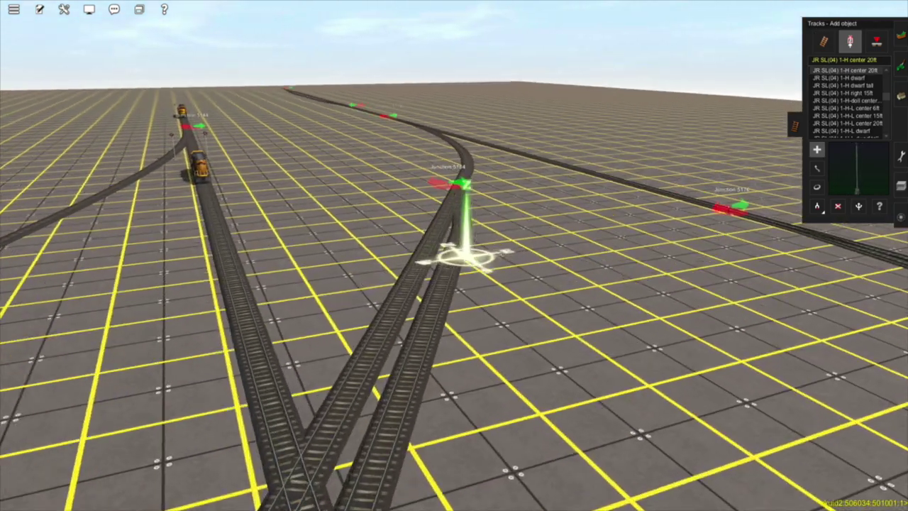
- Add JR SL(04) 1-H center 20ft and 1-H-L center 20ft signals to the two tracks at Junction 5184, adjusting their facing direction
{"action": "key", "text": "Up"}
{"action": "scroll", "coordinate": [454, 256], "scroll_direction": "up", "scroll_amount": 3}
{"action": "key", "text": "Down"}
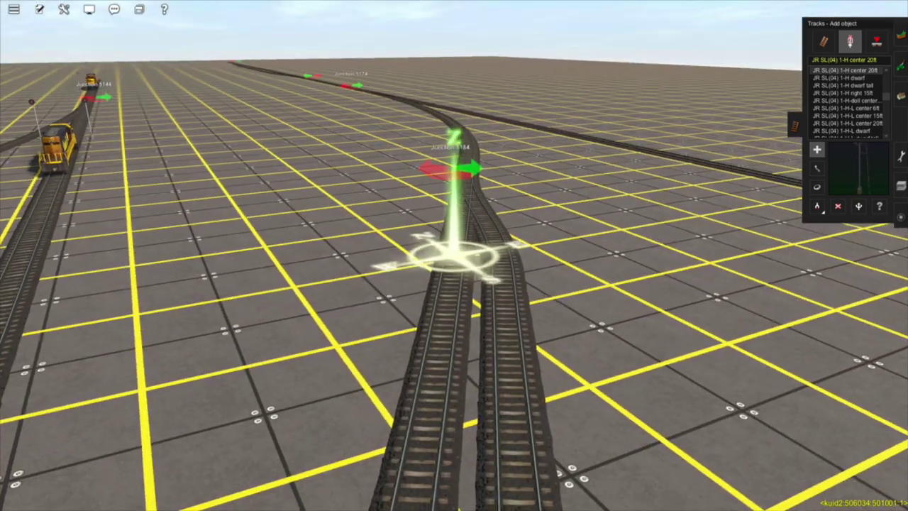
{"action": "scroll", "coordinate": [454, 256], "scroll_direction": "up", "scroll_amount": 3}
{"action": "key", "text": "Up"}
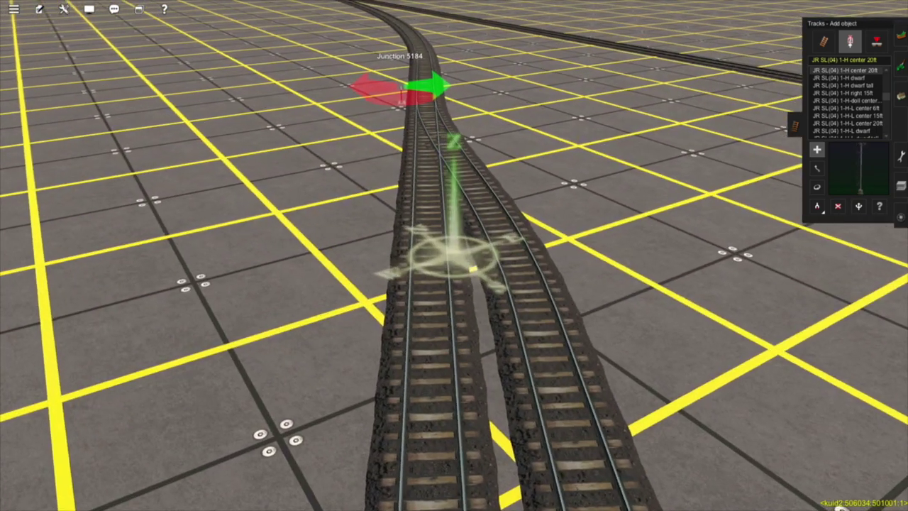
{"action": "left_click", "coordinate": [623, 305]}
{"action": "left_click", "coordinate": [816, 187]}
{"action": "left_click", "coordinate": [847, 123]}
{"action": "left_click", "coordinate": [516, 308]}
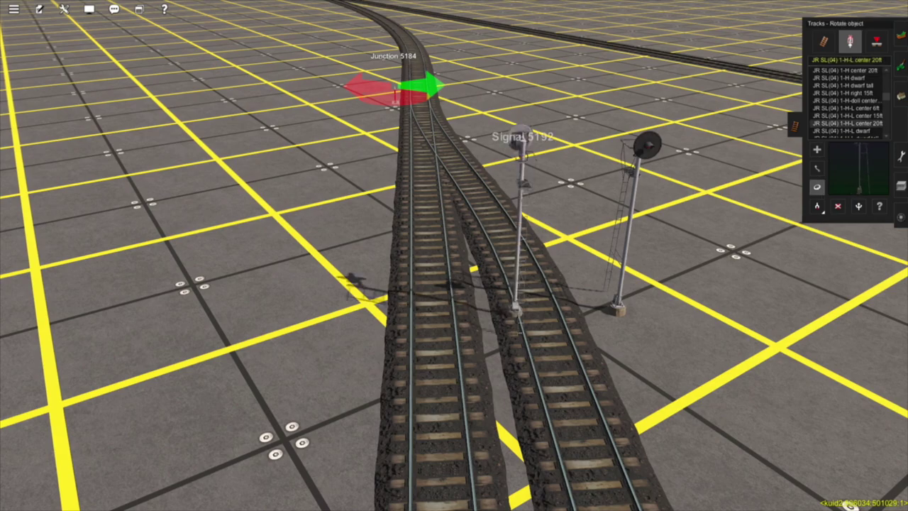
{"action": "left_click", "coordinate": [817, 186]}
{"action": "left_click", "coordinate": [845, 71]}
{"action": "left_click", "coordinate": [816, 186]}
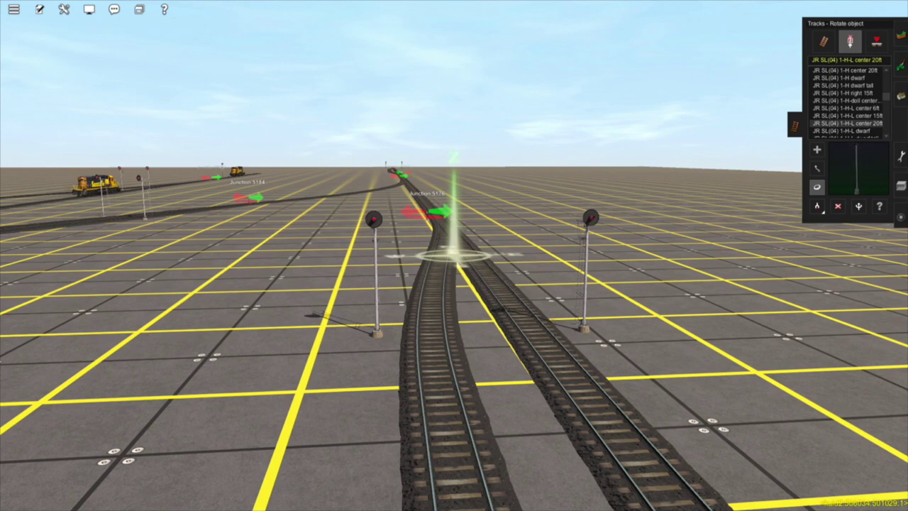
- Place an ATSF SD40-2 on one of the parallel tracks beyond the two signals and rotate it to face the junction
{"action": "left_click", "coordinate": [901, 217]}
{"action": "right_click_drag", "start_coordinate": [446, 313], "coordinate": [468, 262]}
{"action": "key", "text": "Left"}
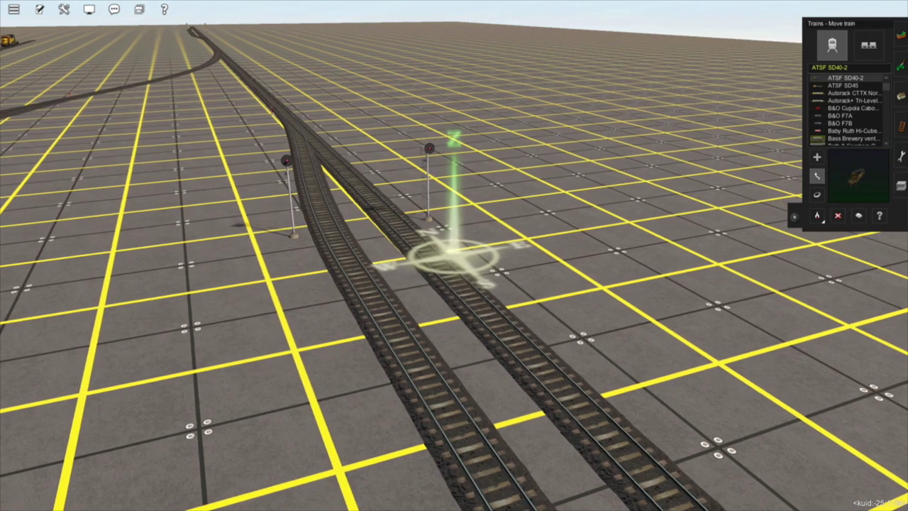
{"action": "key", "text": "a"}
{"action": "left_click", "coordinate": [514, 305]}
{"action": "key", "text": "r"}
{"action": "left_click", "coordinate": [521, 312]}
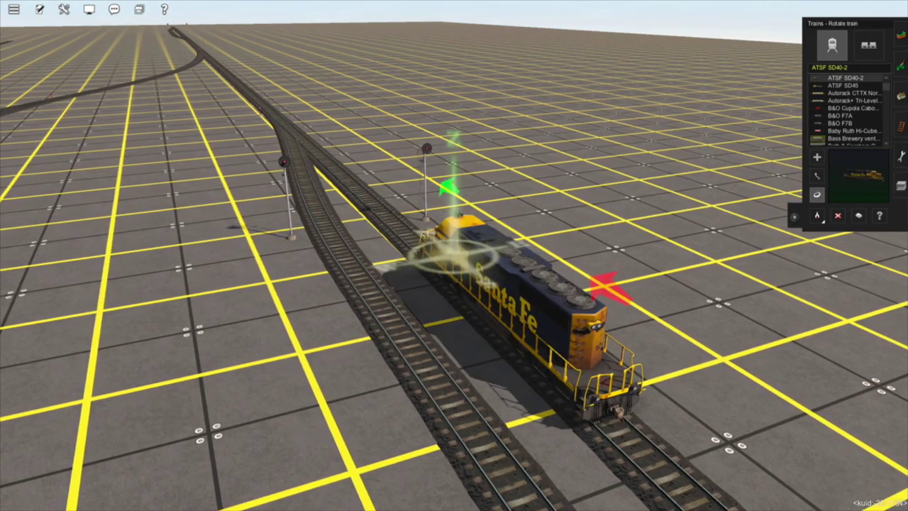
- Place another ATSF SD40-2 on the parallel tracks at the opposite end of the layout and rotate it toward its signal
{"action": "right_click", "coordinate": [323, 105]}
{"action": "right_click", "coordinate": [416, 79]}
{"action": "key", "text": "Right"}
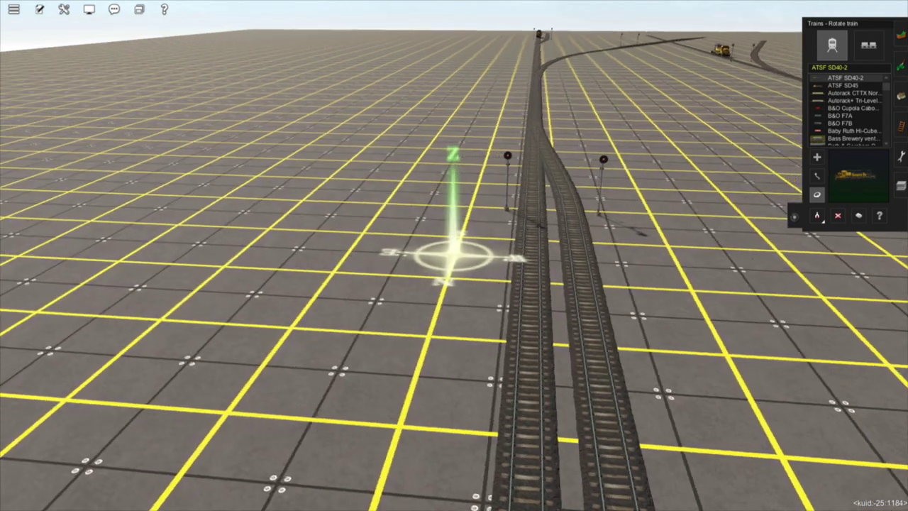
{"action": "key", "text": "a"}
{"action": "left_click", "coordinate": [537, 306]}
{"action": "key", "text": "r"}
{"action": "left_click", "coordinate": [537, 306]}
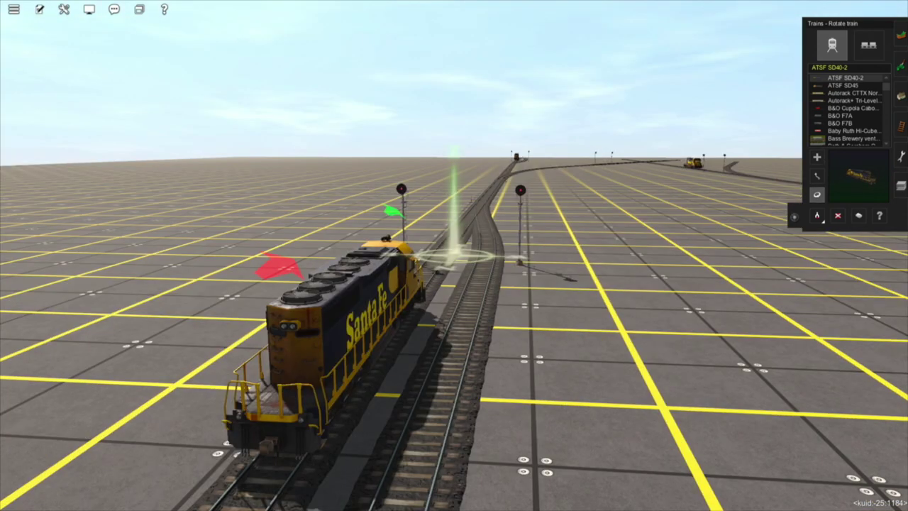
- Examine the signal ahead of the locomotive and the route through the junctions to the opposite end of the layout
{"action": "key", "text": "Right"}
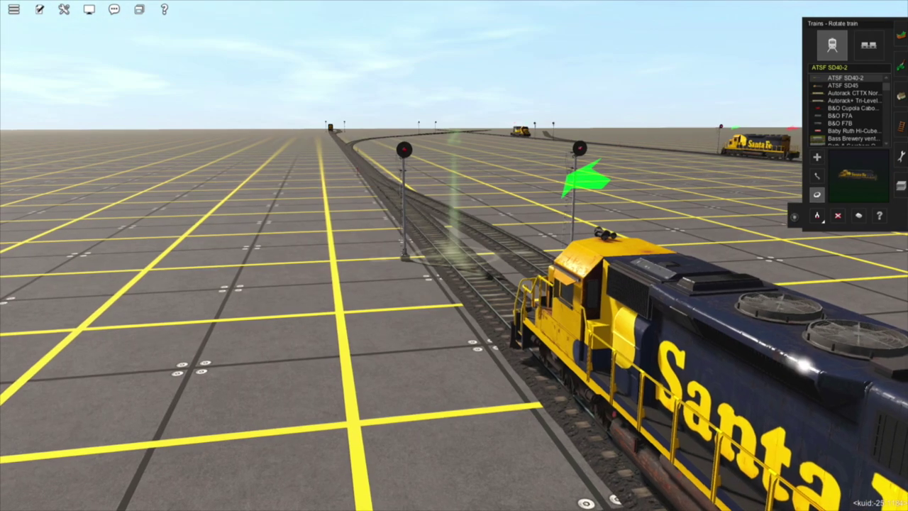
{"action": "key", "text": "Up"}
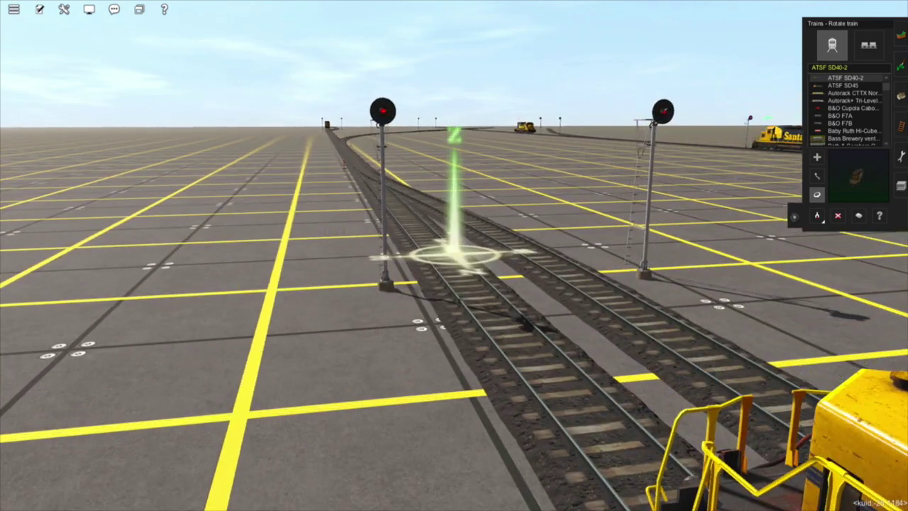
{"action": "right_click", "coordinate": [391, 153]}
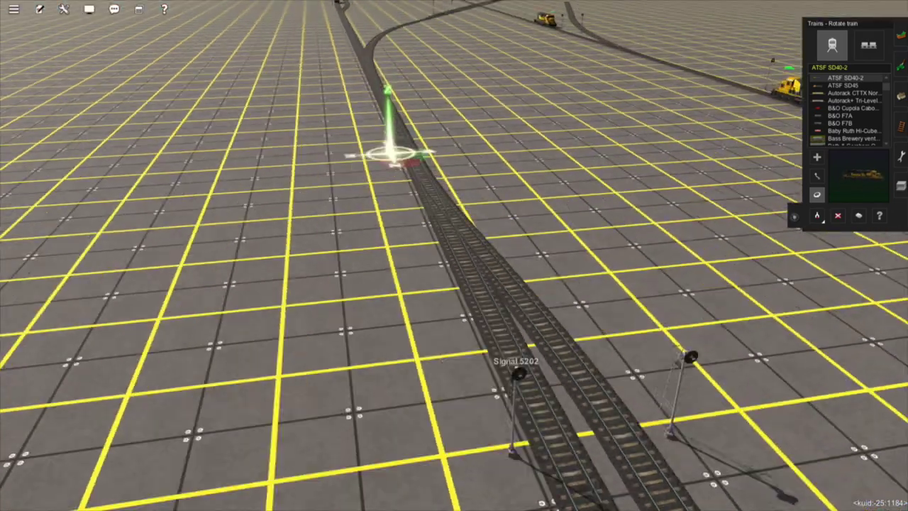
{"action": "right_click", "coordinate": [314, 112]}
{"action": "right_click", "coordinate": [390, 170]}
{"action": "key", "text": "Right"}
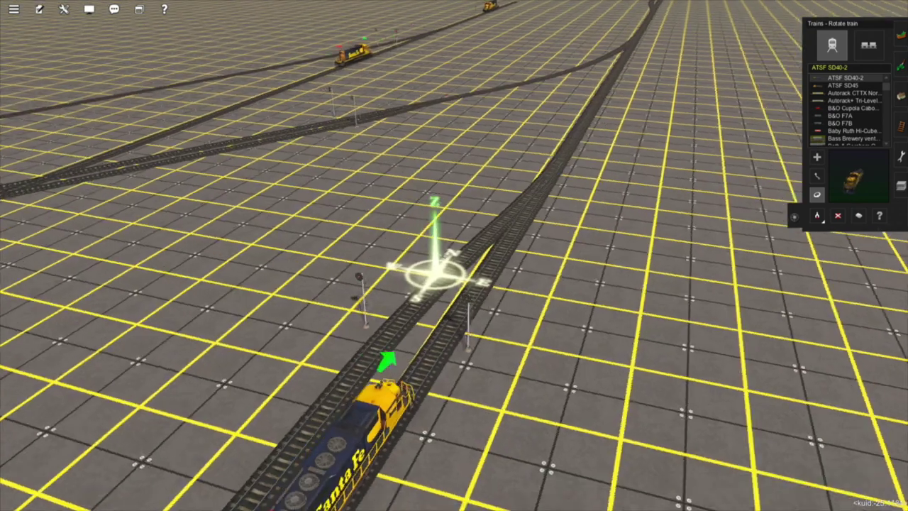
- Move the ATSF SD40-2 locomotives along the parallel tracks toward and past the junction signals to check how the signals respond
{"action": "left_click", "coordinate": [817, 176]}
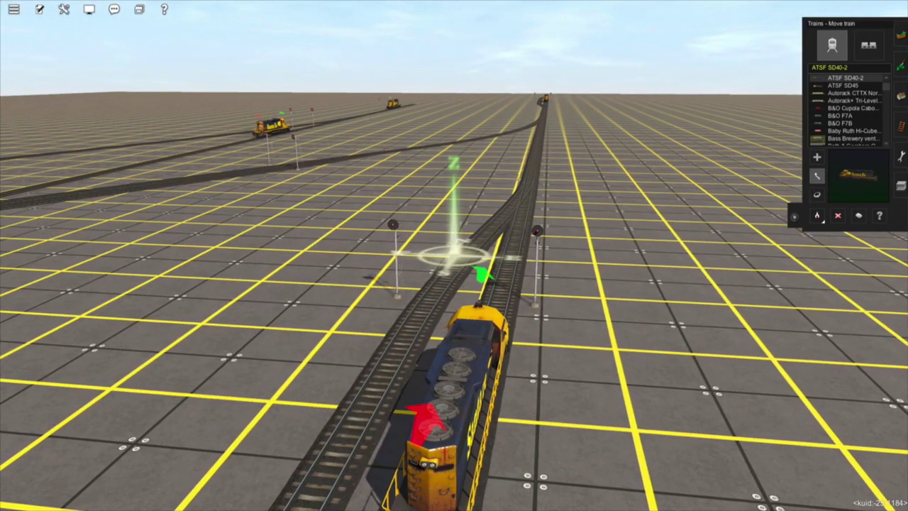
{"action": "left_click_drag", "start_coordinate": [509, 284], "coordinate": [454, 252]}
{"action": "key", "text": "Left"}
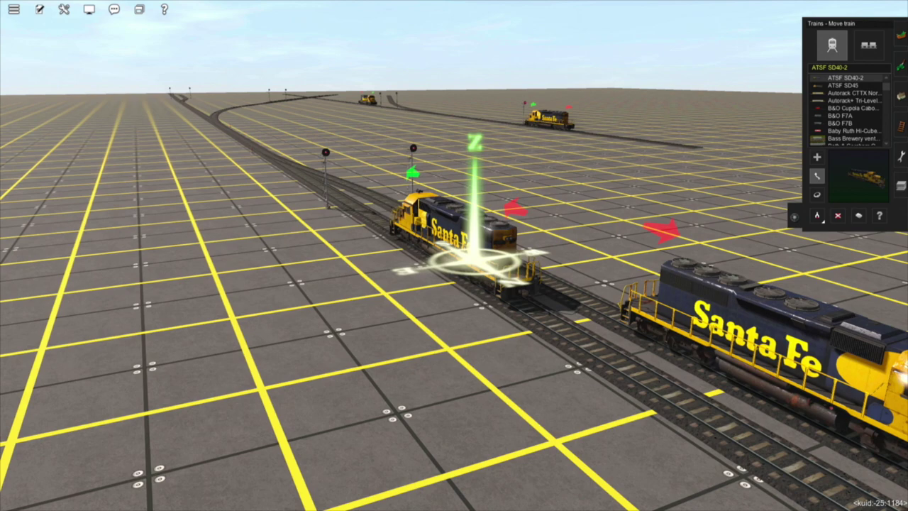
{"action": "key", "text": "Left"}
{"action": "left_click_drag", "start_coordinate": [438, 245], "coordinate": [360, 88]}
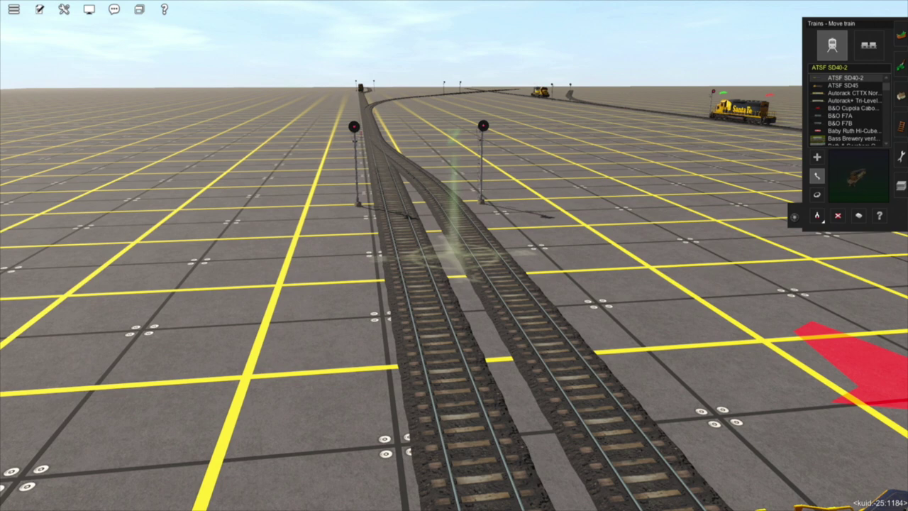
{"action": "key", "text": "Up"}
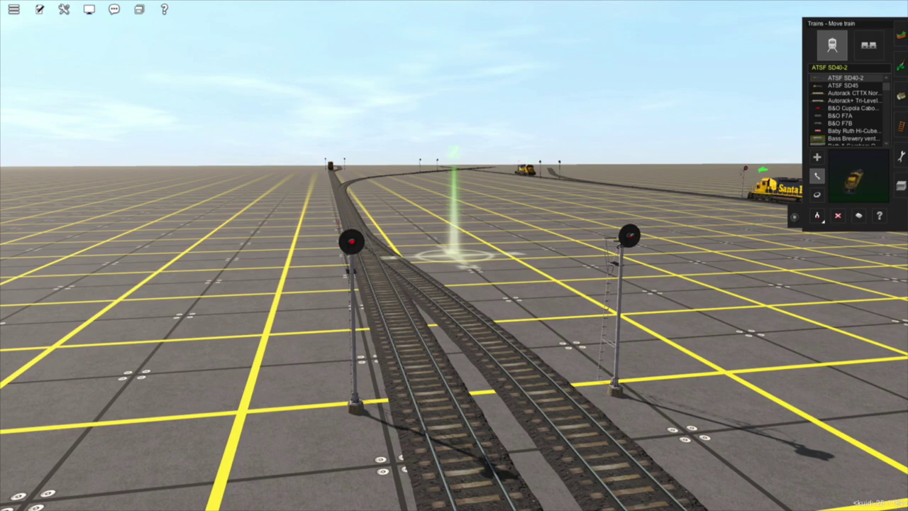
{"action": "mouse_move", "coordinate": [479, 202]}
{"action": "right_mouse_down"}
{"action": "mouse_move", "coordinate": [450, 168]}
{"action": "mouse_move", "coordinate": [449, 134]}
{"action": "mouse_move", "coordinate": [433, 192]}
{"action": "mouse_move", "coordinate": [452, 286]}
{"action": "mouse_move", "coordinate": [454, 259]}
{"action": "right_mouse_up"}
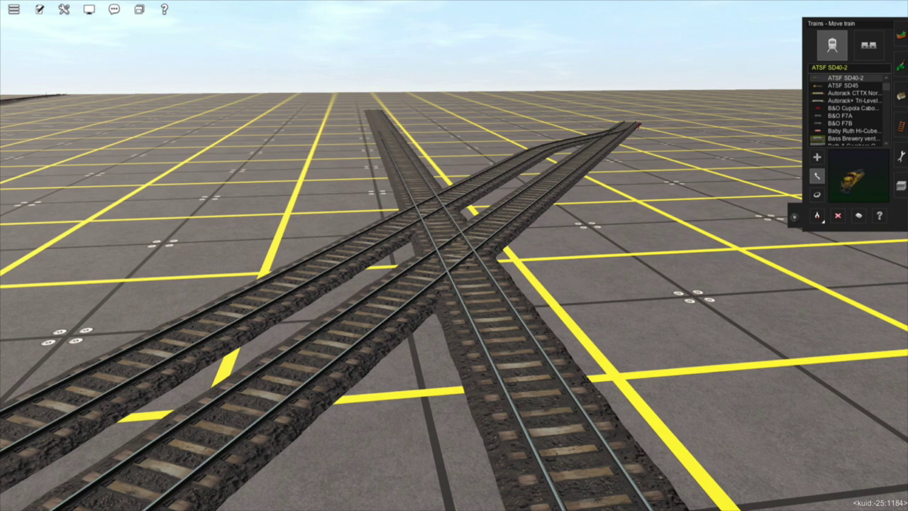
- Add two JR SL(04) 1-H center 20ft signals beside the tracks at the crossing and rotate the second one
{"action": "left_click", "coordinate": [901, 96]}
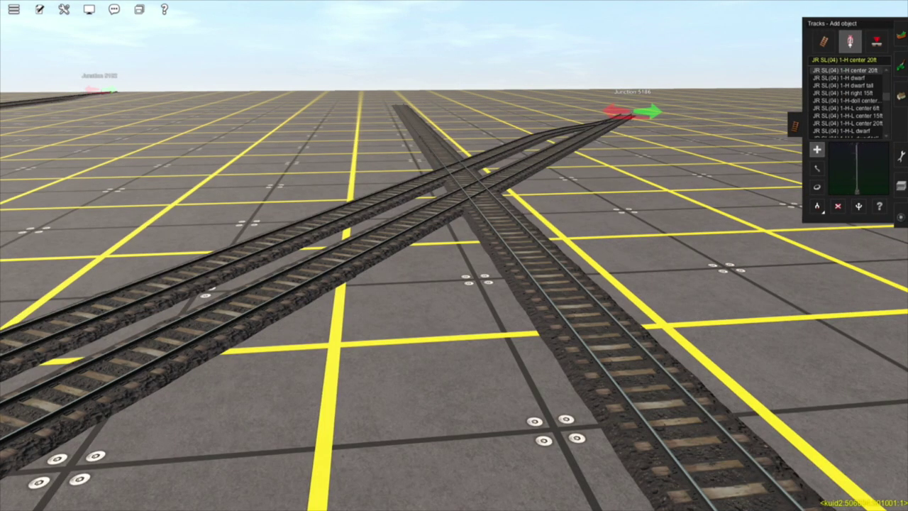
{"action": "left_click", "coordinate": [420, 252]}
{"action": "left_click", "coordinate": [528, 262]}
{"action": "key", "text": "r"}
{"action": "left_click", "coordinate": [528, 262]}
{"action": "right_click_drag", "start_coordinate": [497, 217], "coordinate": [564, 230]}
{"action": "key", "text": "Left"}
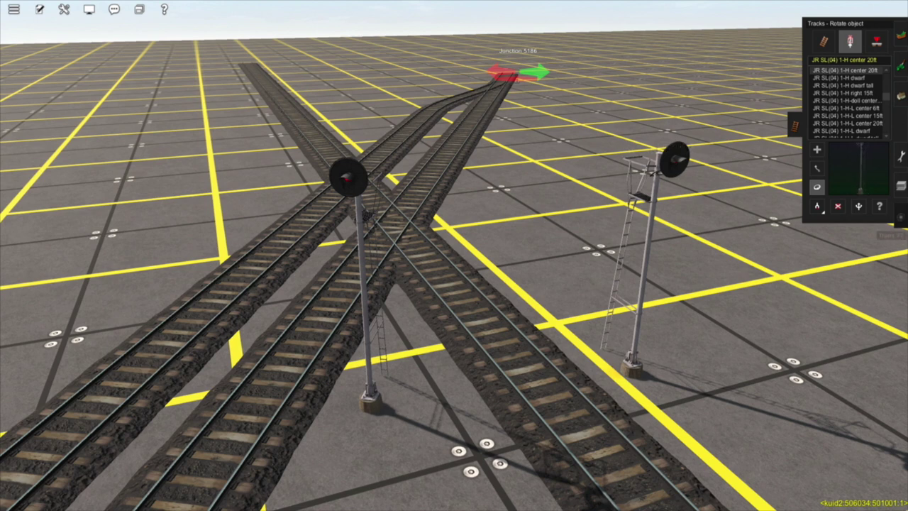
- Place an ATSF SD40-2 on the single track at the crossing and move it onto the crossing to check the signals
{"action": "left_click", "coordinate": [901, 217]}
{"action": "key", "text": "a"}
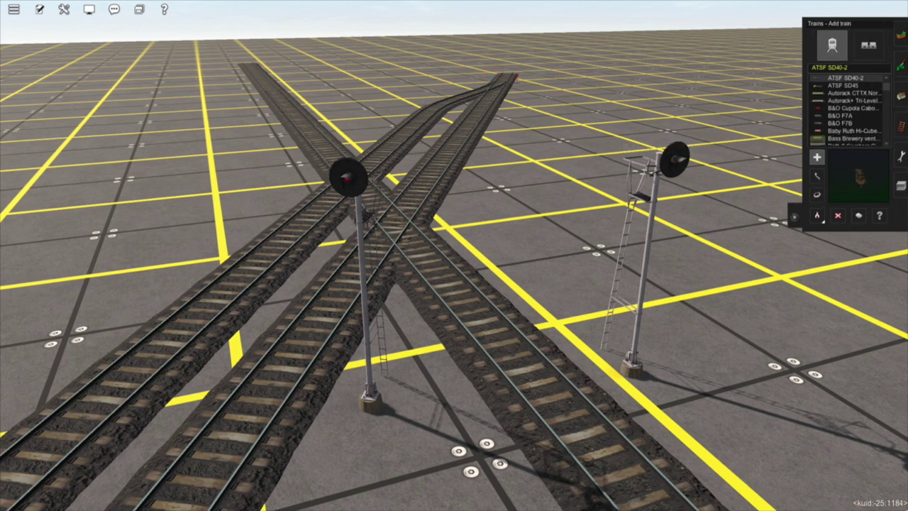
{"action": "left_click", "coordinate": [454, 284]}
{"action": "key", "text": "r"}
{"action": "key", "text": "m"}
{"action": "left_click_drag", "start_coordinate": [464, 244], "coordinate": [418, 201]}
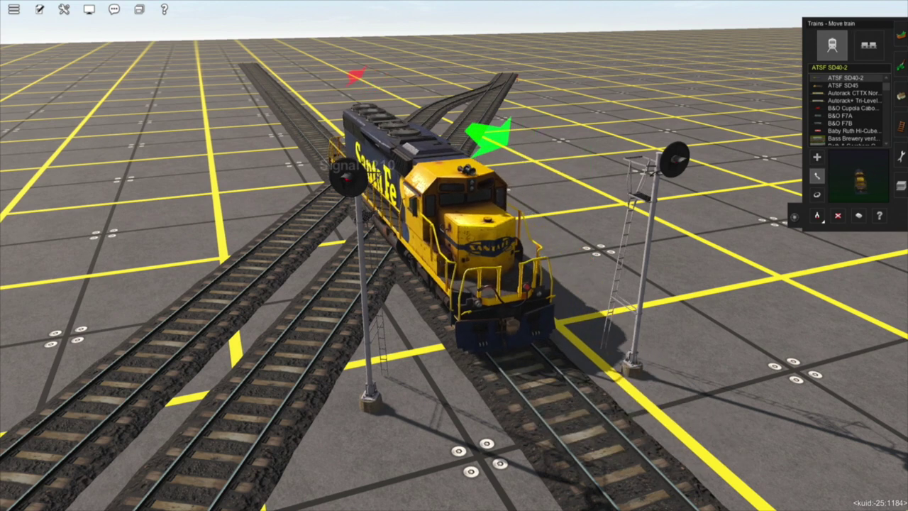
- Place another ATSF SD40-2 on the adjacent track at the crossing and move it along the track to check the signals
{"action": "left_click", "coordinate": [816, 156]}
{"action": "left_click", "coordinate": [263, 390]}
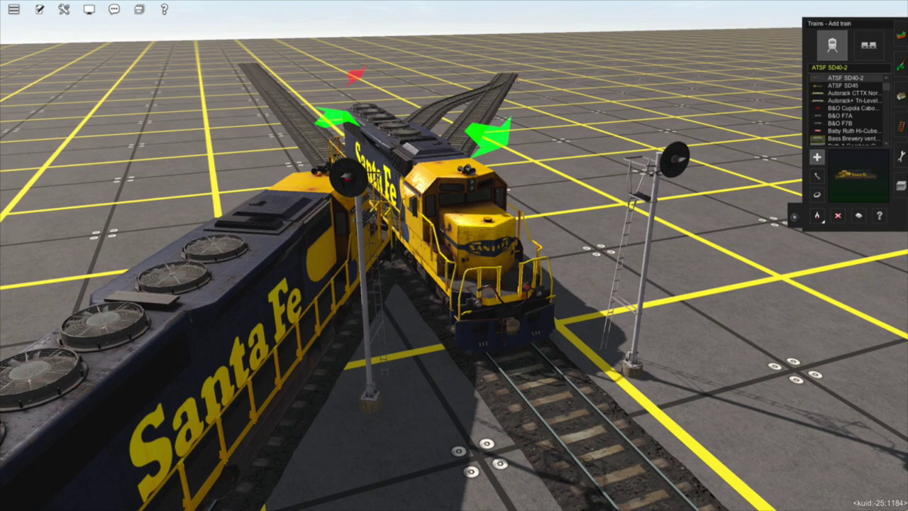
{"action": "key", "text": "m"}
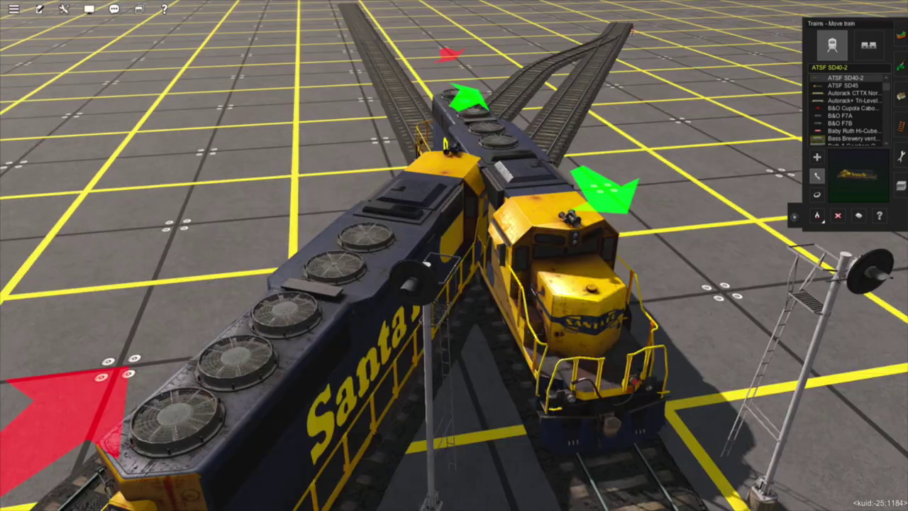
{"action": "left_click_drag", "start_coordinate": [298, 348], "coordinate": [438, 183]}
{"action": "right_click_drag", "start_coordinate": [427, 293], "coordinate": [248, 280]}
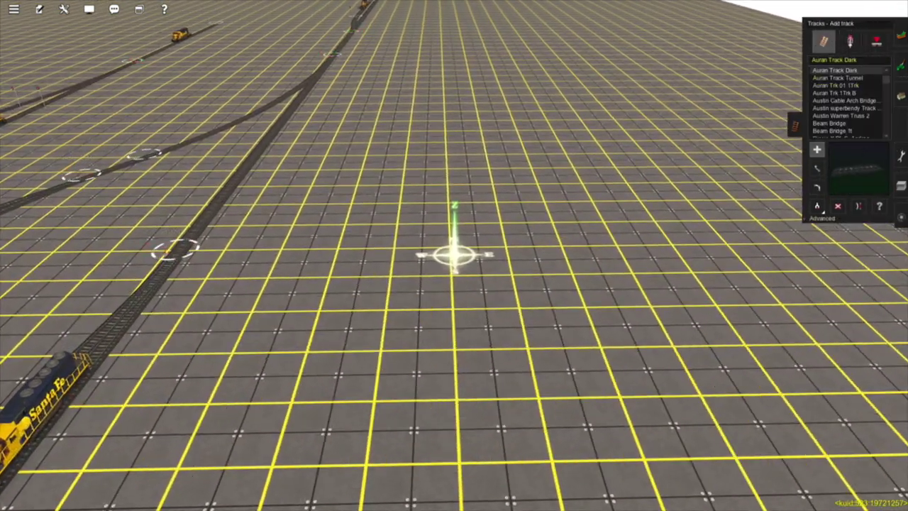
- Lay two straight parallel tracks of Auran Track Dark on the empty area beside the existing layout
{"action": "left_click", "coordinate": [462, 411]}
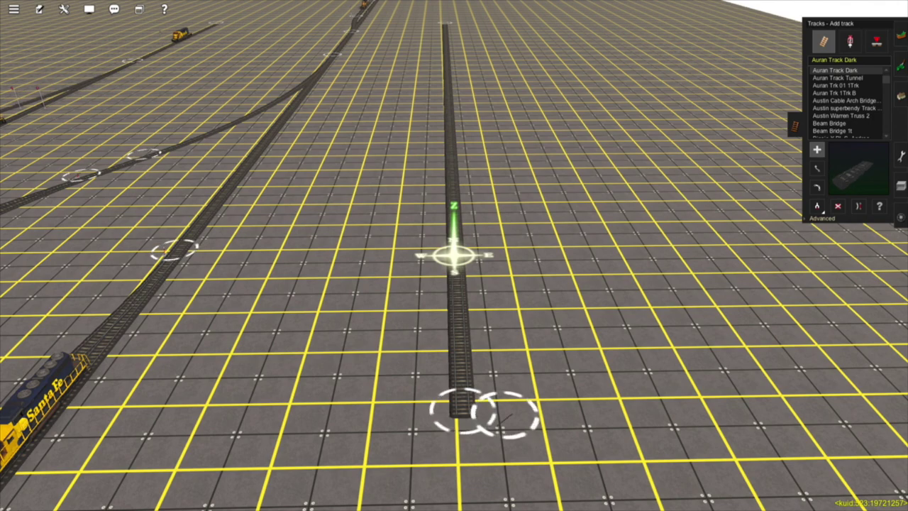
{"action": "left_click", "coordinate": [456, 23]}
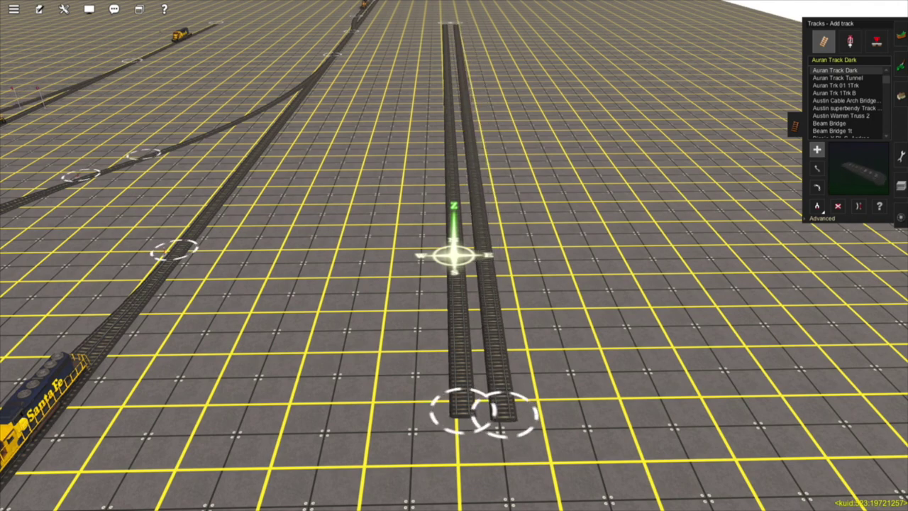
{"action": "scroll", "coordinate": [454, 256], "scroll_direction": "up", "scroll_amount": 5}
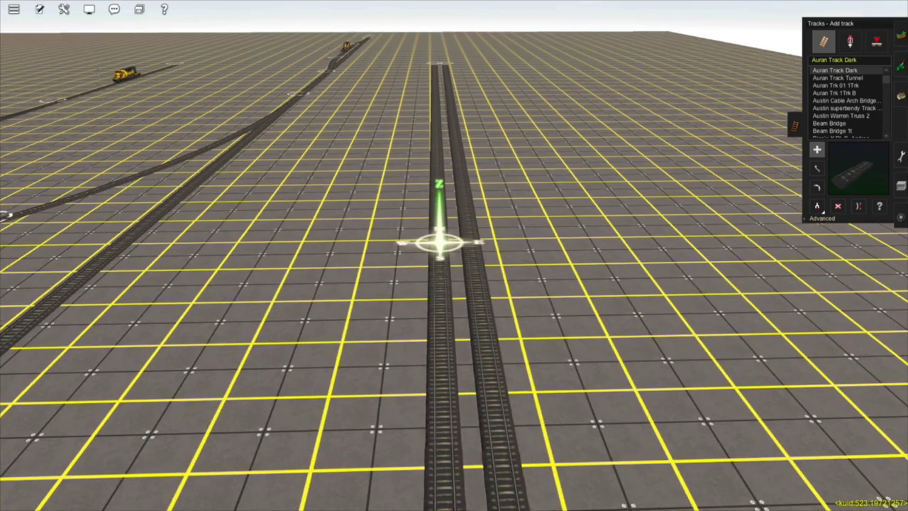
- Add JR SL(04) 1-H center 20ft signals at intervals along the right-hand track of the new parallel pair
{"action": "key", "text": "Down"}
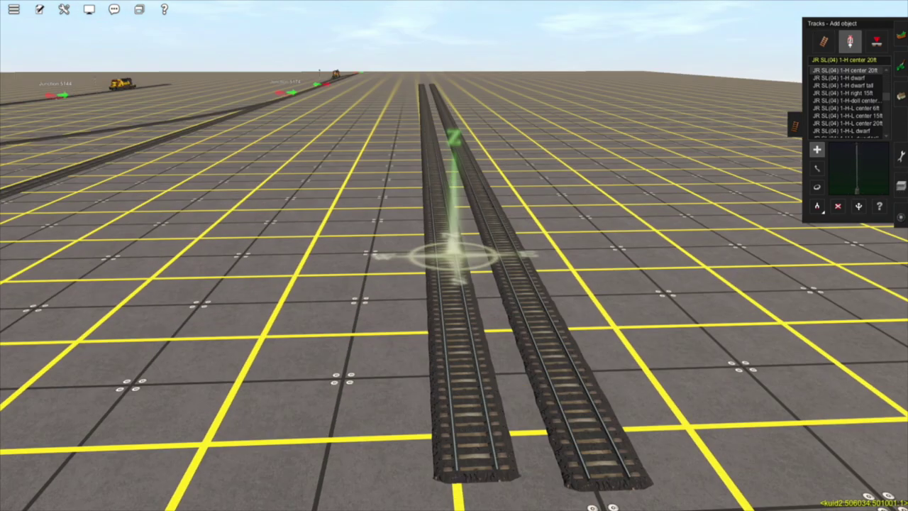
{"action": "left_click", "coordinate": [546, 336]}
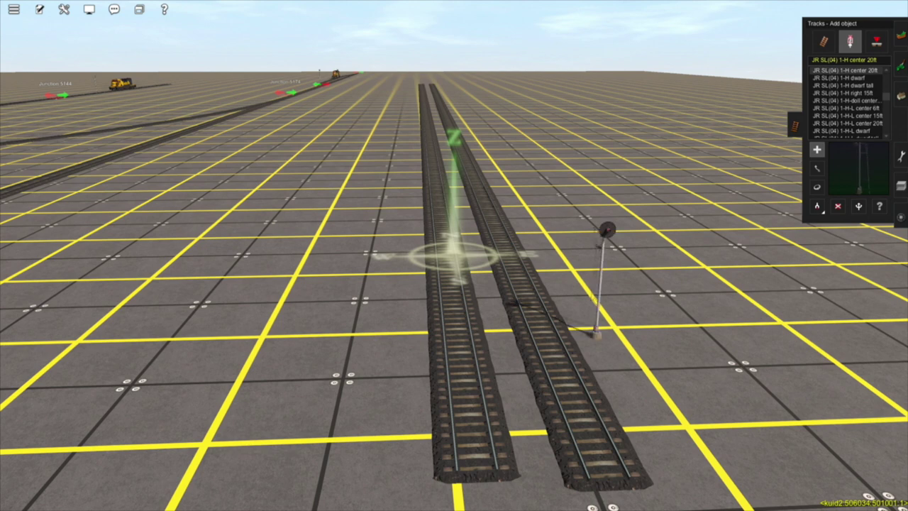
{"action": "left_click", "coordinate": [464, 149]}
- Add JR SL(04) 1-H center 20ft signals along the left-hand parallel track and rotate each to face the opposite direction
{"action": "key", "text": "r"}
{"action": "key", "text": "a"}
{"action": "key", "text": "r"}
{"action": "key", "text": "a"}
{"action": "key", "text": "r"}
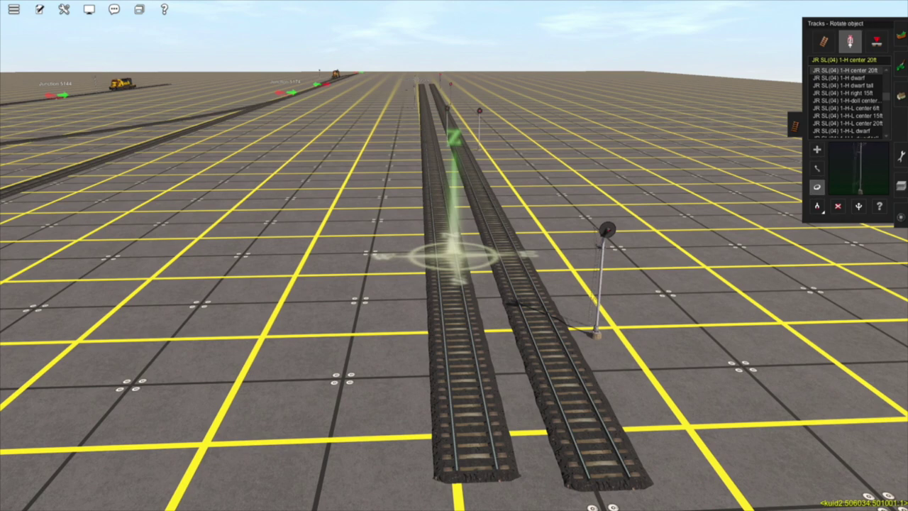
{"action": "key", "text": "a"}
{"action": "left_click", "coordinate": [460, 331]}
{"action": "key", "text": "r"}
{"action": "left_click", "coordinate": [460, 331]}
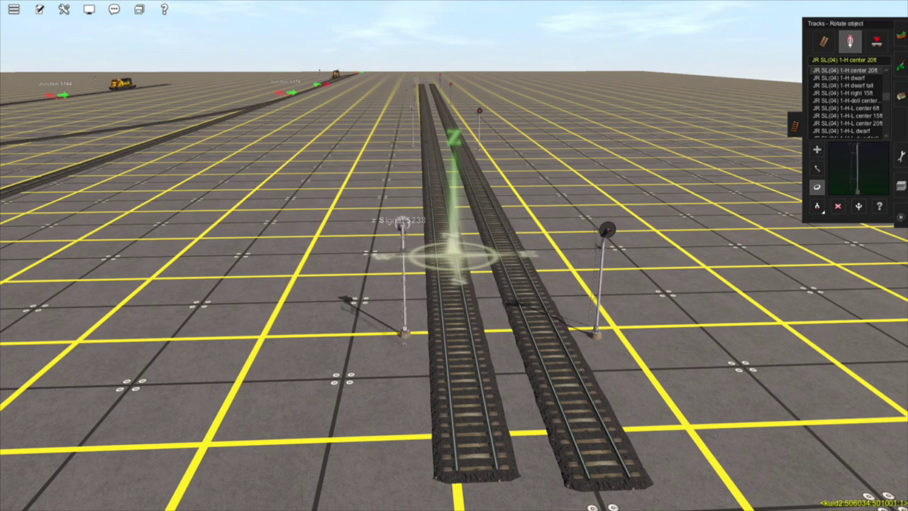
{"action": "right_click_drag", "start_coordinate": [498, 235], "coordinate": [568, 235]}
{"action": "scroll", "coordinate": [454, 256], "scroll_direction": "up", "scroll_amount": 3}
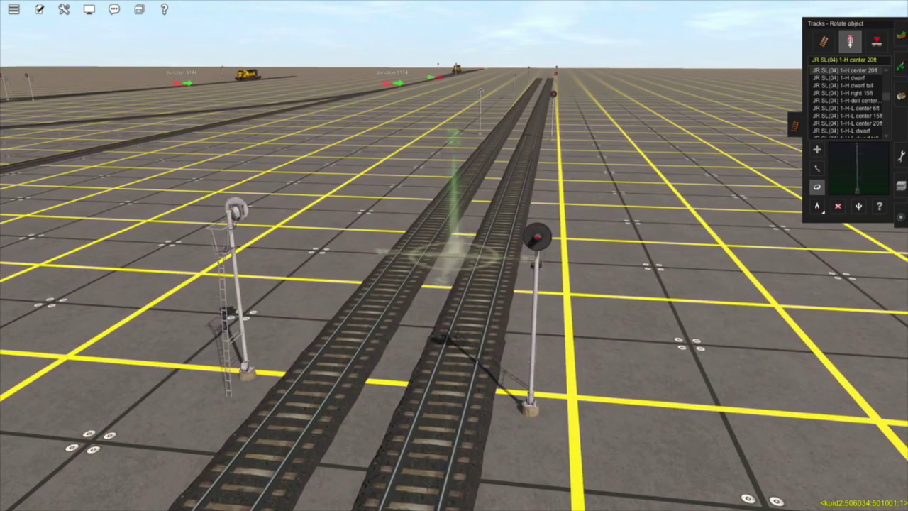